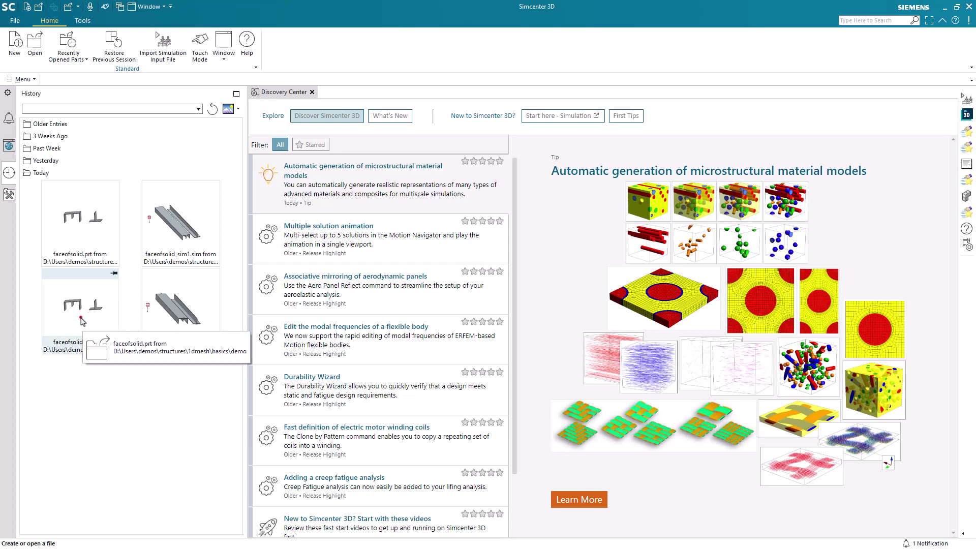
Open the recently used faceofsolid.prt part from the History palette
{"action": "left_click", "coordinate": [83, 322]}
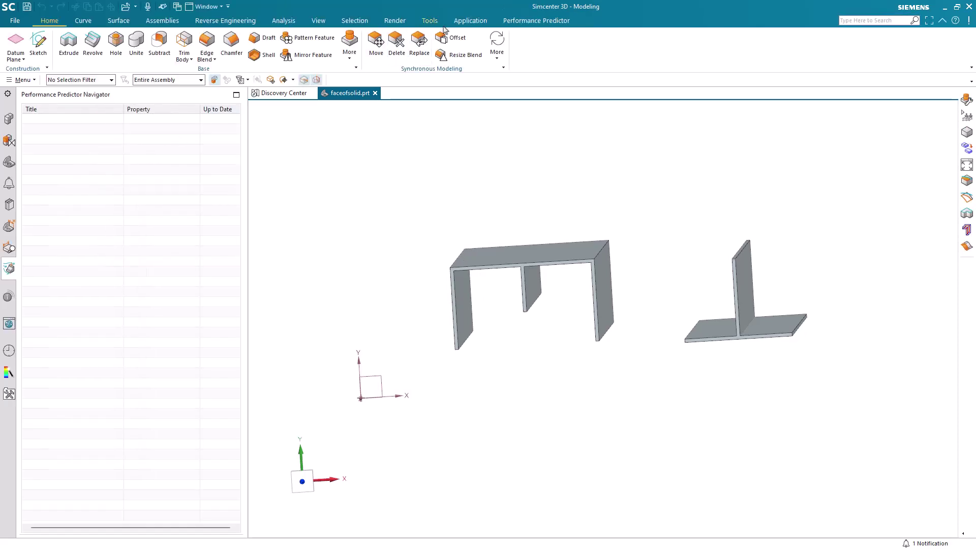
Switch to Pre/Post and create a new FEM and simulation with a SOL 101 Linear Statics solution
{"action": "left_click", "coordinate": [462, 20]}
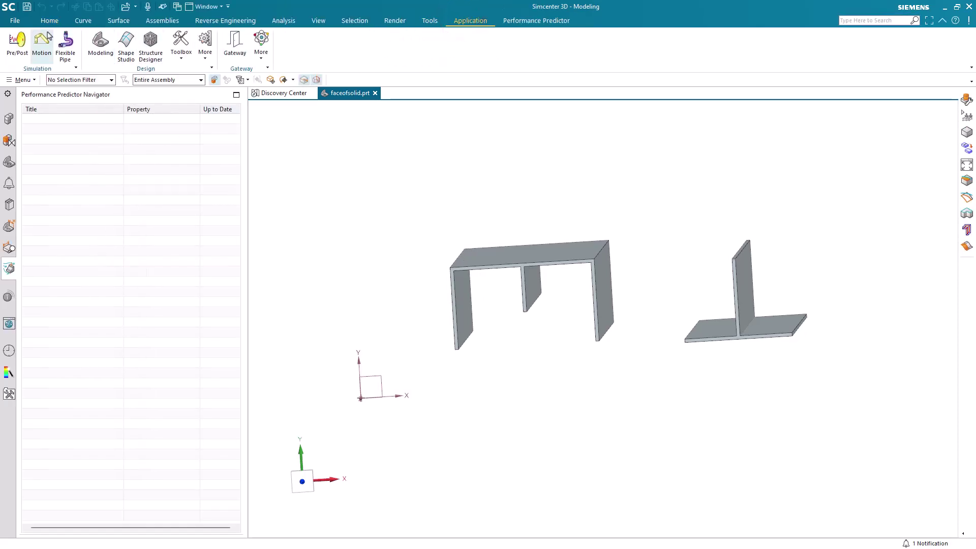
{"action": "left_click", "coordinate": [16, 40]}
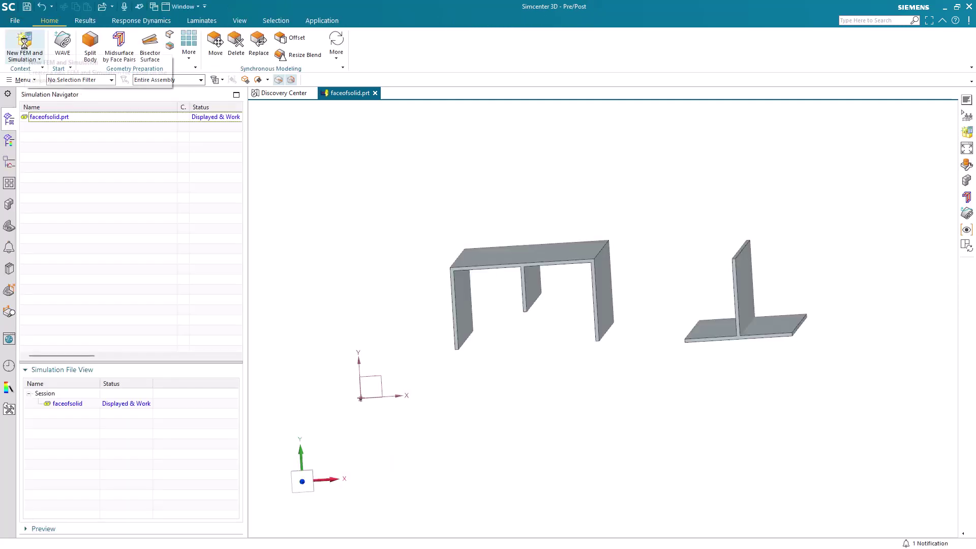
{"action": "left_click", "coordinate": [26, 42]}
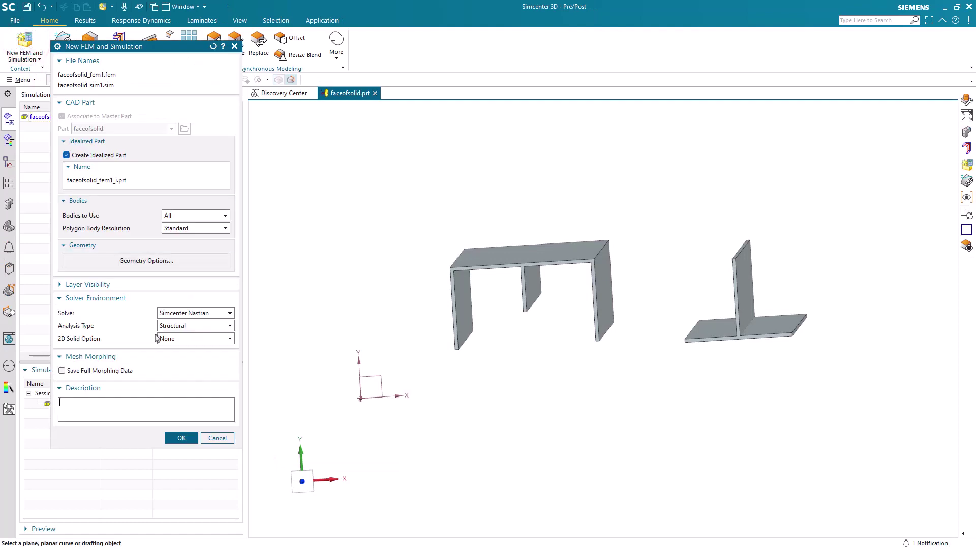
{"action": "left_click", "coordinate": [176, 439]}
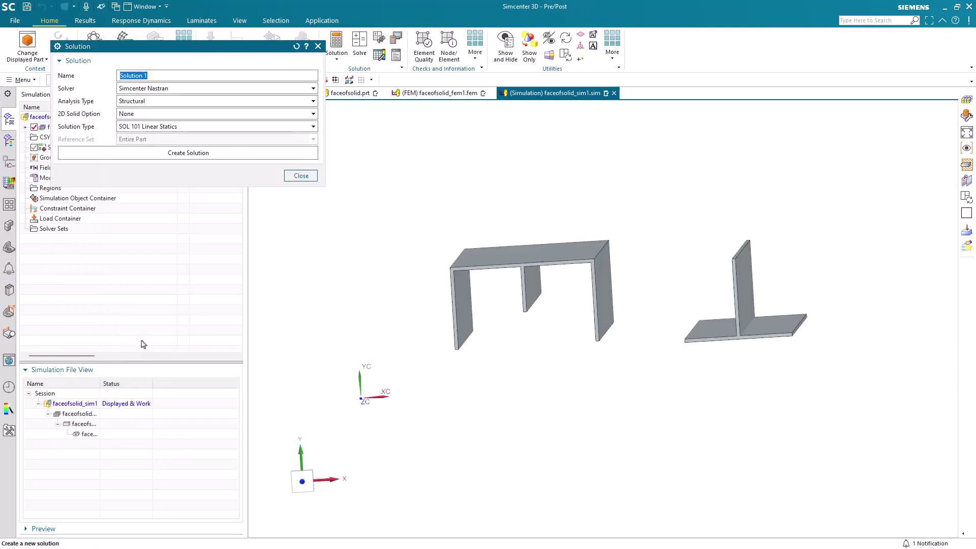
{"action": "left_click", "coordinate": [178, 154]}
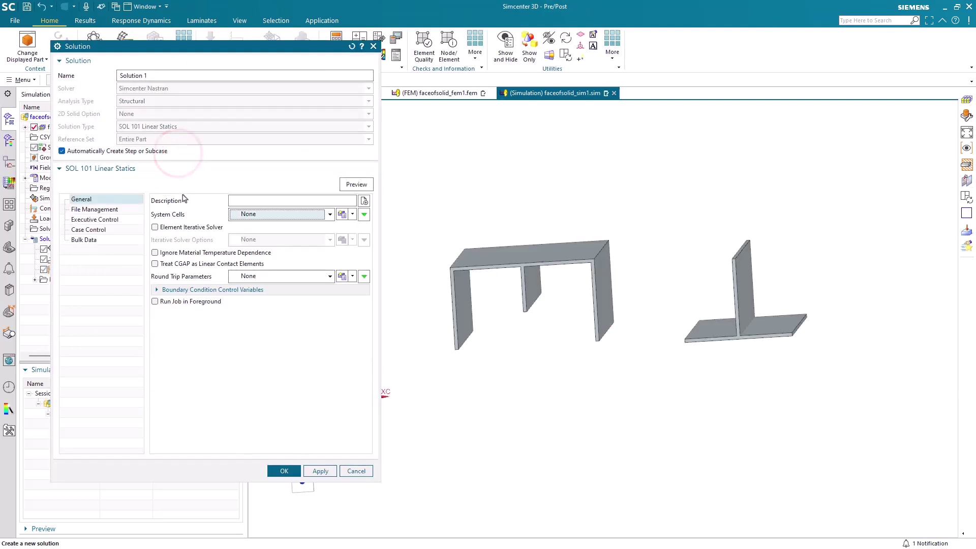
{"action": "left_click", "coordinate": [284, 471]}
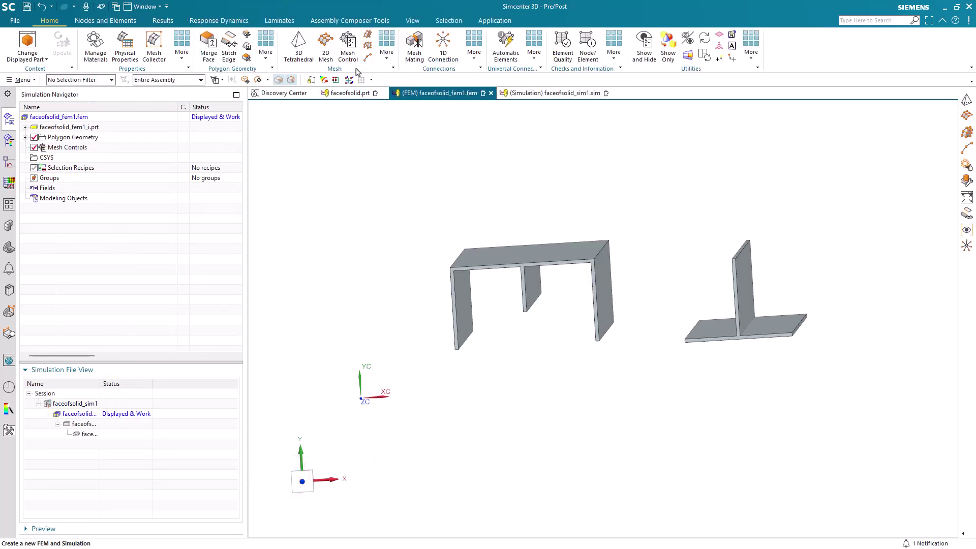
Start a 1D mesh on the T-plate's base edge where the two plates meet
{"action": "left_click", "coordinate": [368, 58]}
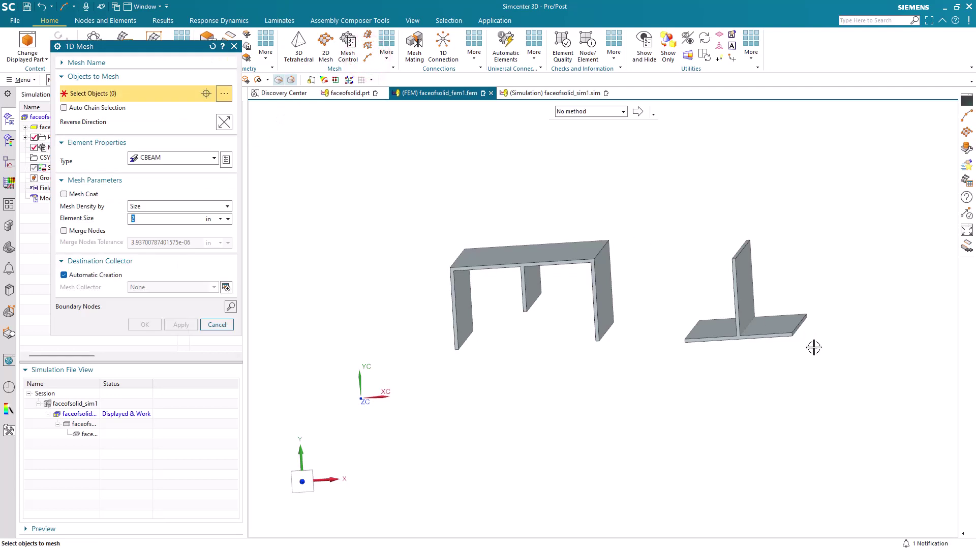
{"action": "scroll", "coordinate": [785, 328], "scroll_direction": "up", "scroll_amount": 2}
{"action": "scroll", "coordinate": [785, 328], "scroll_direction": "up", "scroll_amount": 1}
{"action": "scroll", "coordinate": [798, 249], "scroll_direction": "up", "scroll_amount": 2}
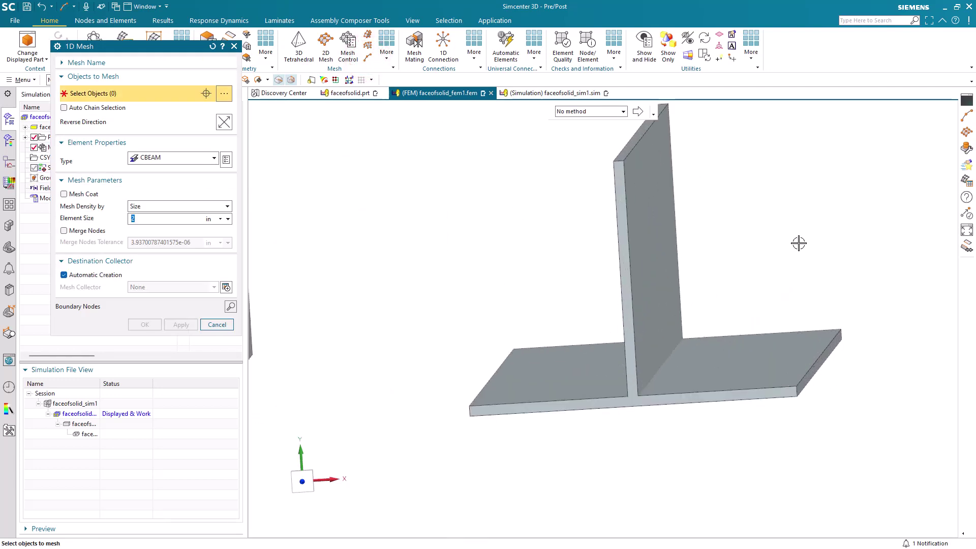
{"action": "scroll", "coordinate": [781, 212], "scroll_direction": "up", "scroll_amount": 1}
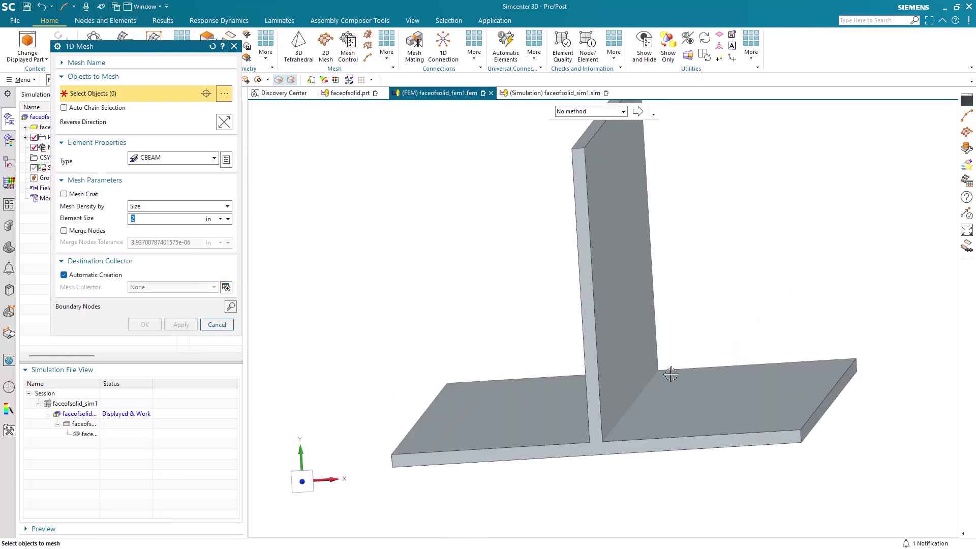
{"action": "left_click", "coordinate": [611, 428]}
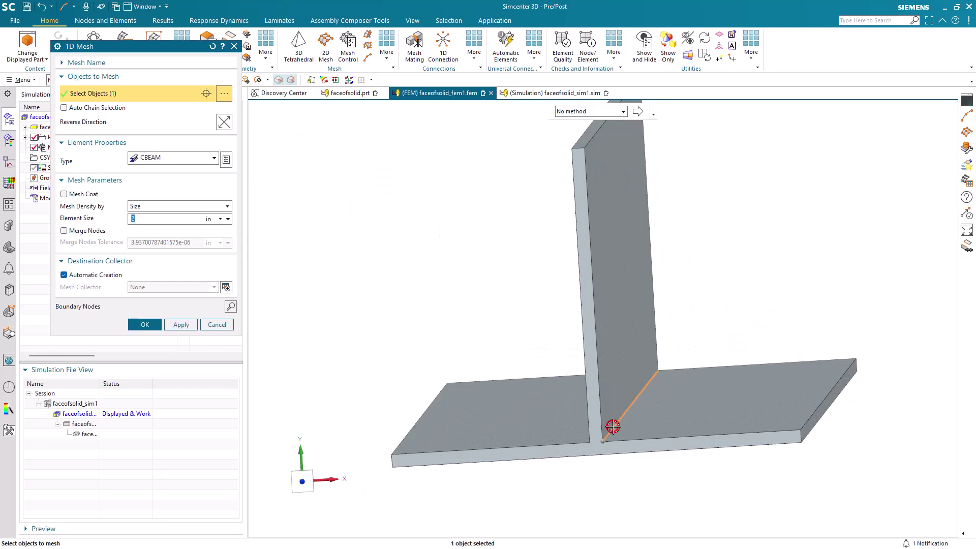
{"action": "middle_click_drag", "start_coordinate": [613, 428], "coordinate": [600, 424]}
{"action": "scroll", "coordinate": [597, 406], "scroll_direction": "down", "scroll_amount": 3}
{"action": "scroll", "coordinate": [509, 454], "scroll_direction": "up", "scroll_amount": 4}
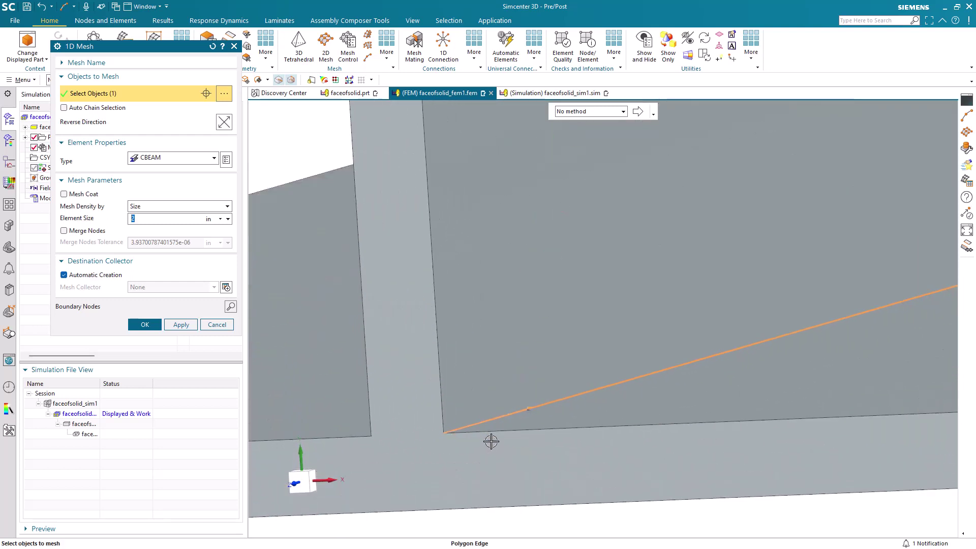
{"action": "middle_click_drag", "start_coordinate": [525, 412], "coordinate": [478, 451]}
{"action": "scroll", "coordinate": [477, 450], "scroll_direction": "up", "scroll_amount": 1}
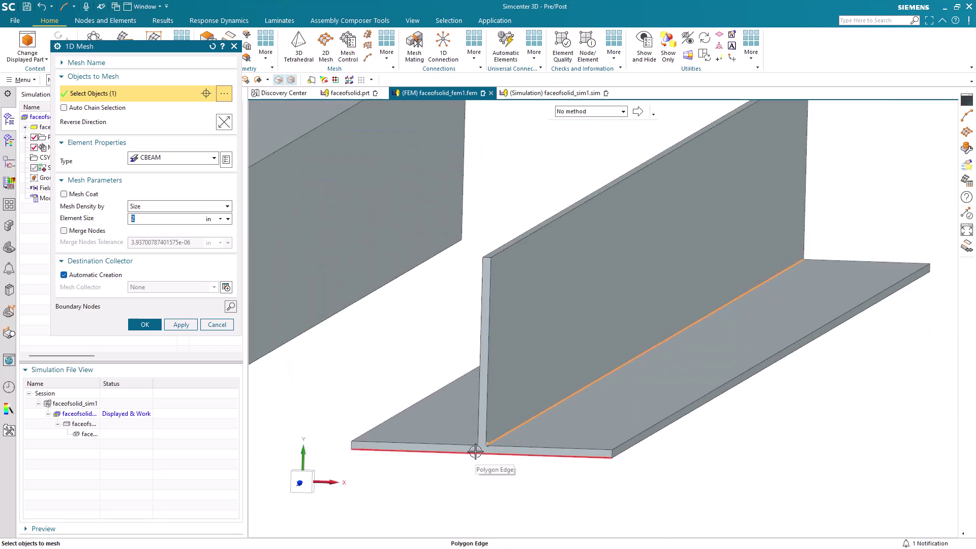
{"action": "scroll", "coordinate": [471, 456], "scroll_direction": "up", "scroll_amount": 1}
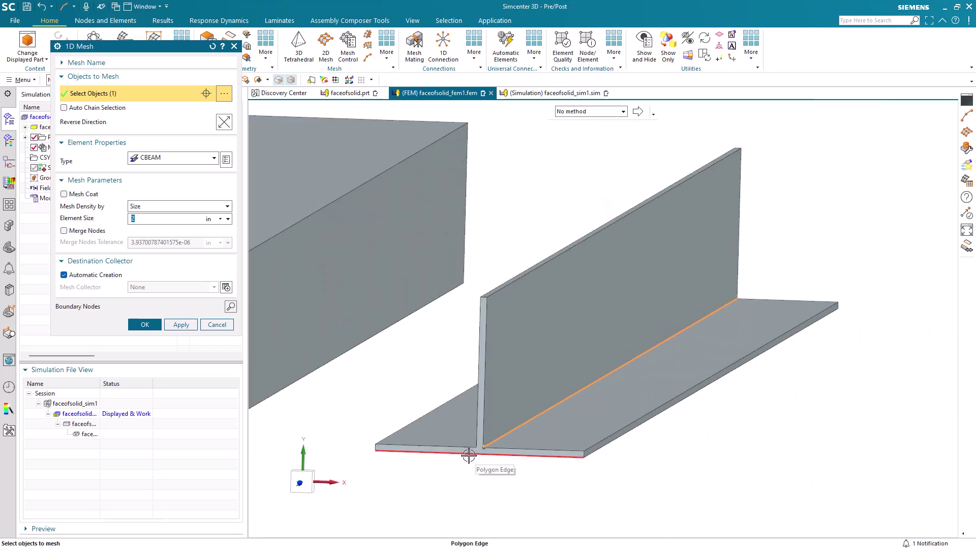
Keep CBEAM elements at 2 in size and begin a new beam mesh collector
{"action": "left_click", "coordinate": [154, 161]}
{"action": "left_click", "coordinate": [154, 161]}
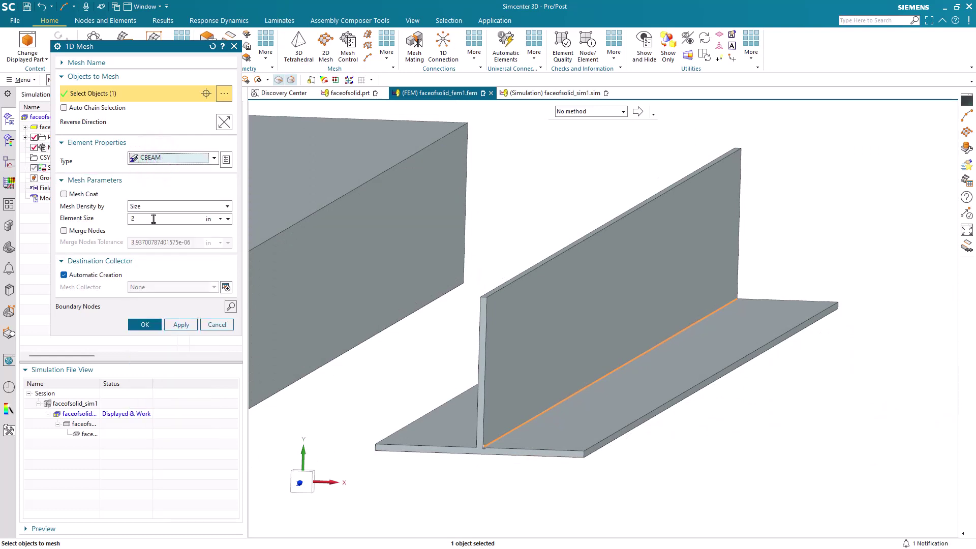
{"action": "left_click", "coordinate": [226, 287]}
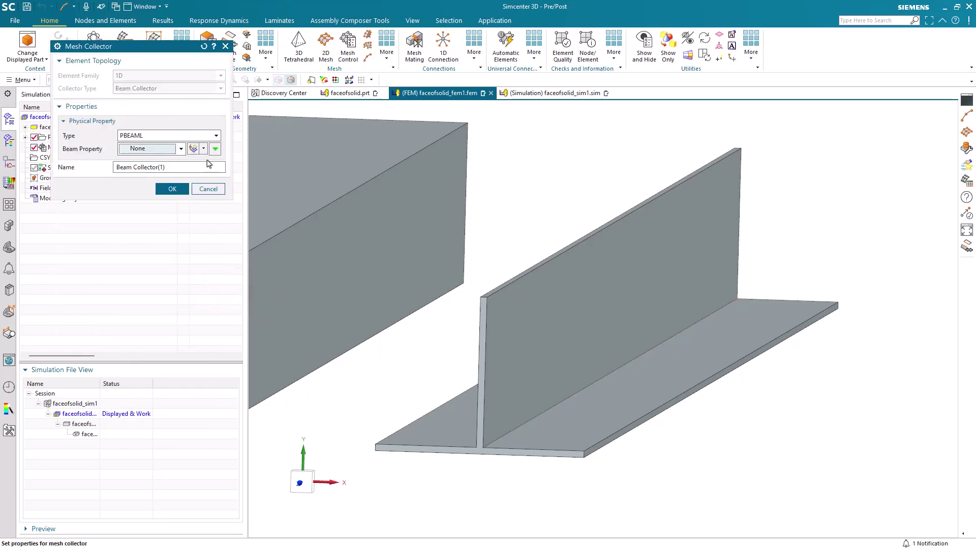
Create a PBEAML physical property with Inherited material and open the Section Manager for its fore section
{"action": "left_click", "coordinate": [202, 136]}
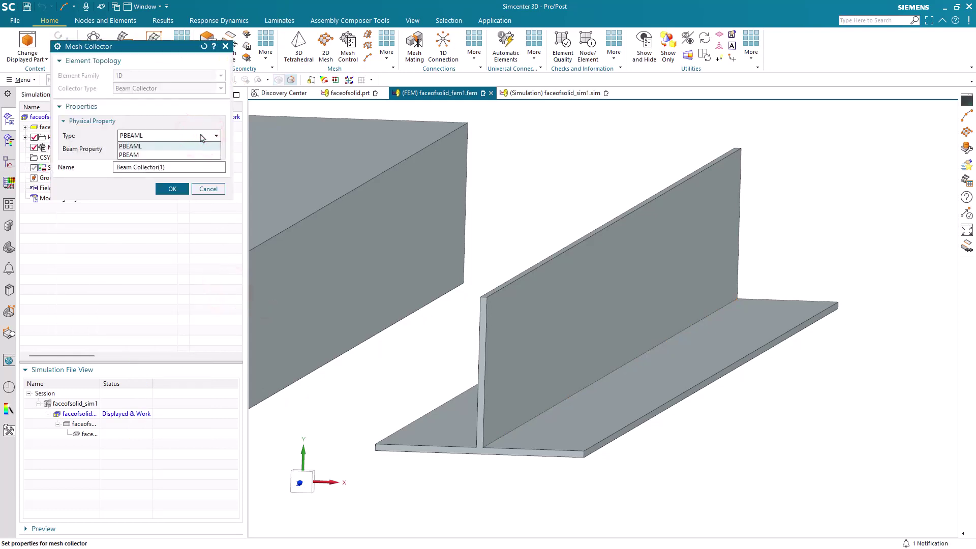
{"action": "left_click", "coordinate": [203, 136]}
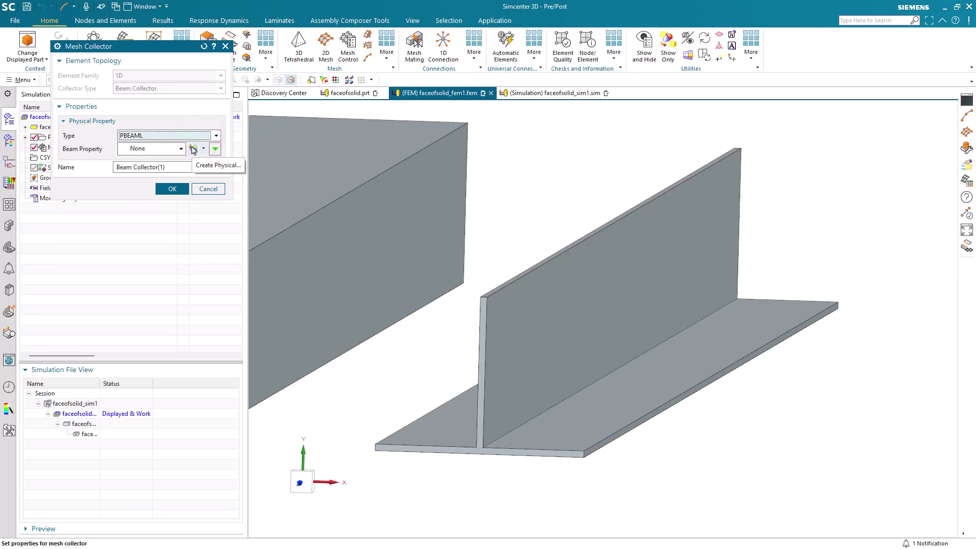
{"action": "left_click", "coordinate": [194, 149]}
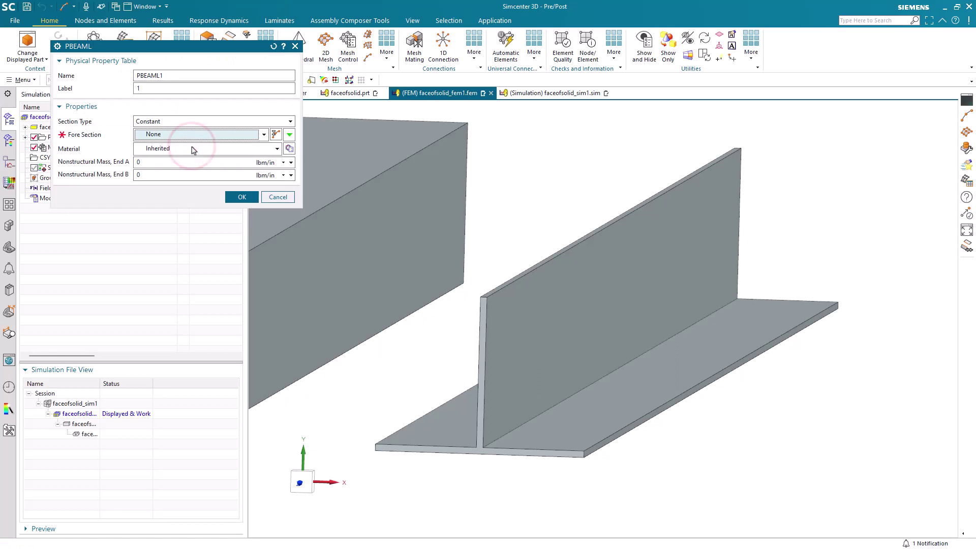
{"action": "left_click", "coordinate": [224, 153]}
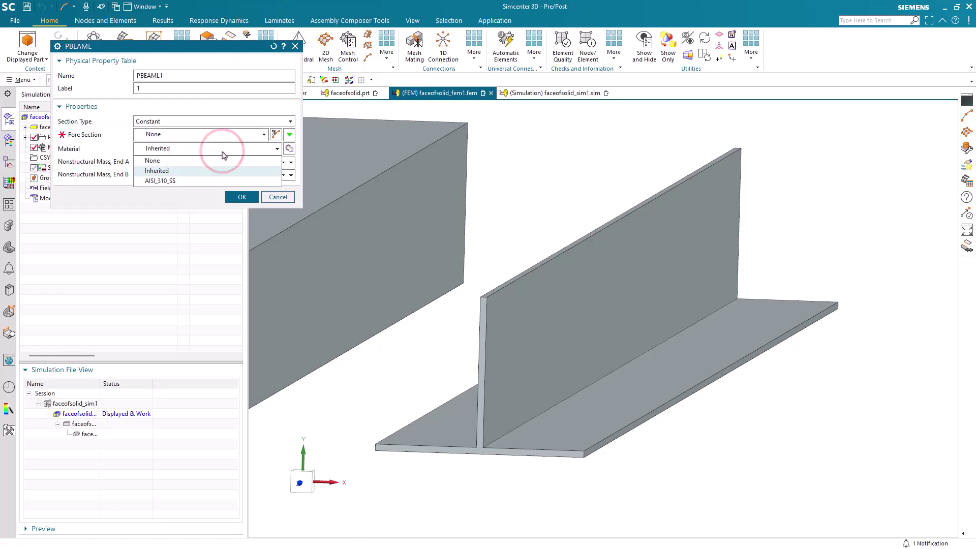
{"action": "left_click", "coordinate": [222, 151]}
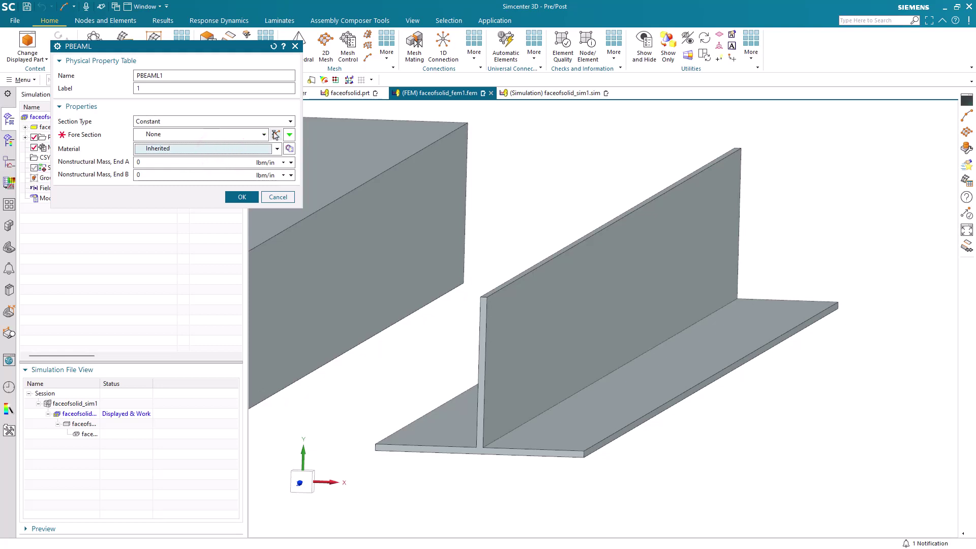
{"action": "left_click", "coordinate": [275, 134]}
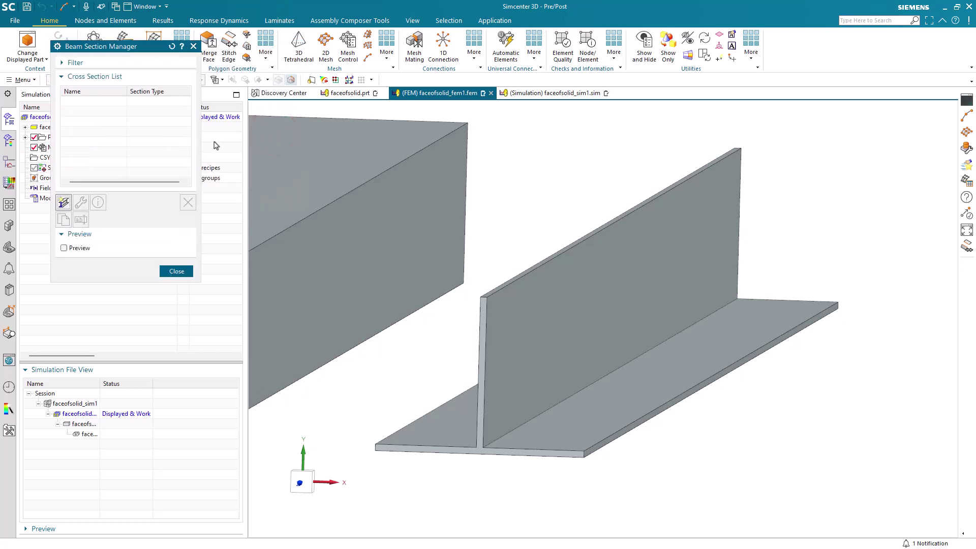
Create a new beam cross-section of the T shape
{"action": "left_click", "coordinate": [64, 203]}
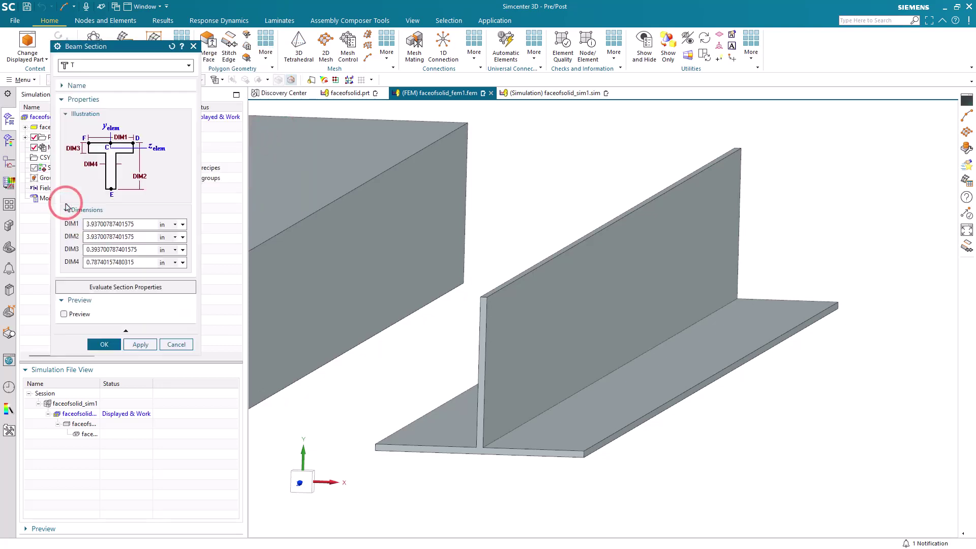
{"action": "left_click", "coordinate": [94, 66]}
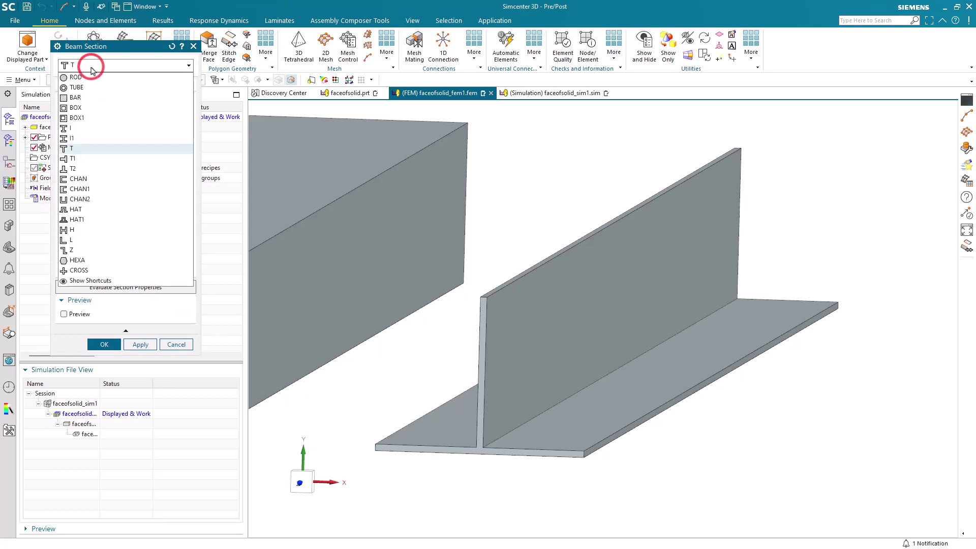
{"action": "left_click", "coordinate": [81, 152]}
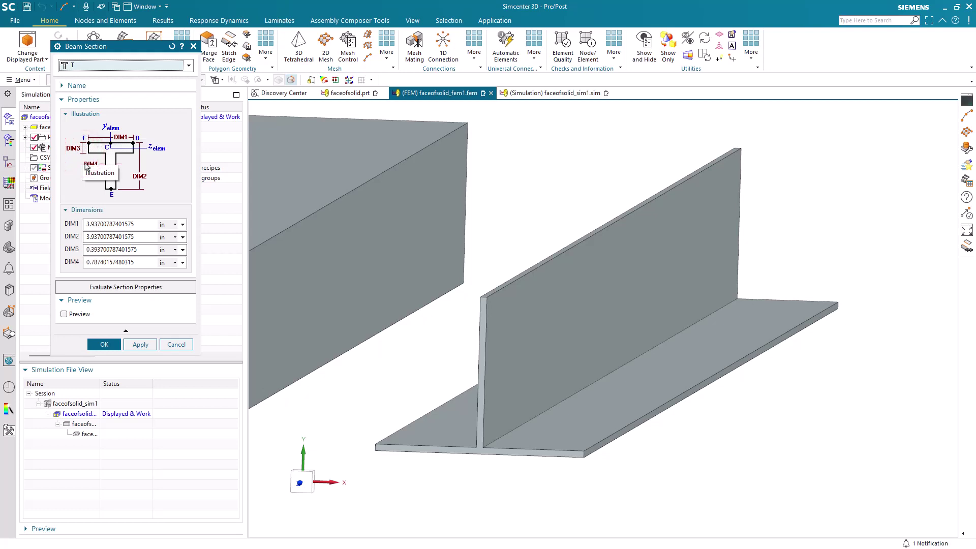
Enter T dimensions DIM1 8, DIM2 6, DIM3 0.25, DIM4 0.25 in and preview the section
{"action": "left_click", "coordinate": [140, 226]}
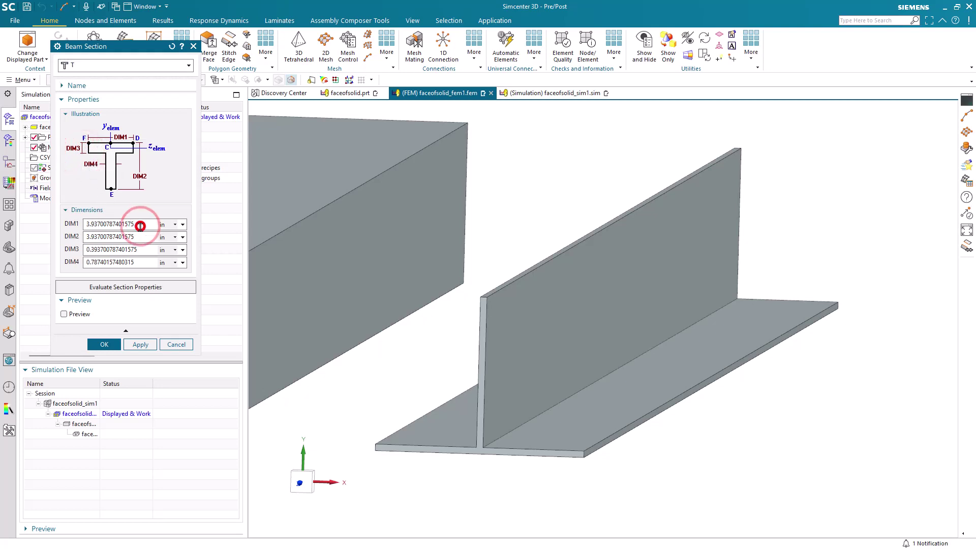
{"action": "double_click", "coordinate": [140, 226]}
{"action": "type", "text": "8"}
{"action": "key", "text": "Tab"}
{"action": "type", "text": "6"}
{"action": "key", "text": "Tab"}
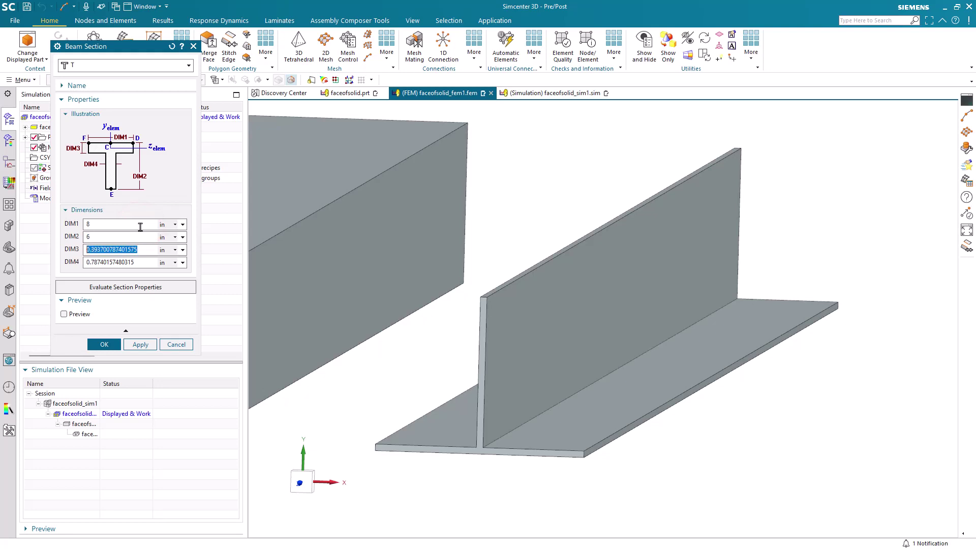
{"action": "type", "text": ".25"}
{"action": "key", "text": "Tab"}
{"action": "type", "text": ".25"}
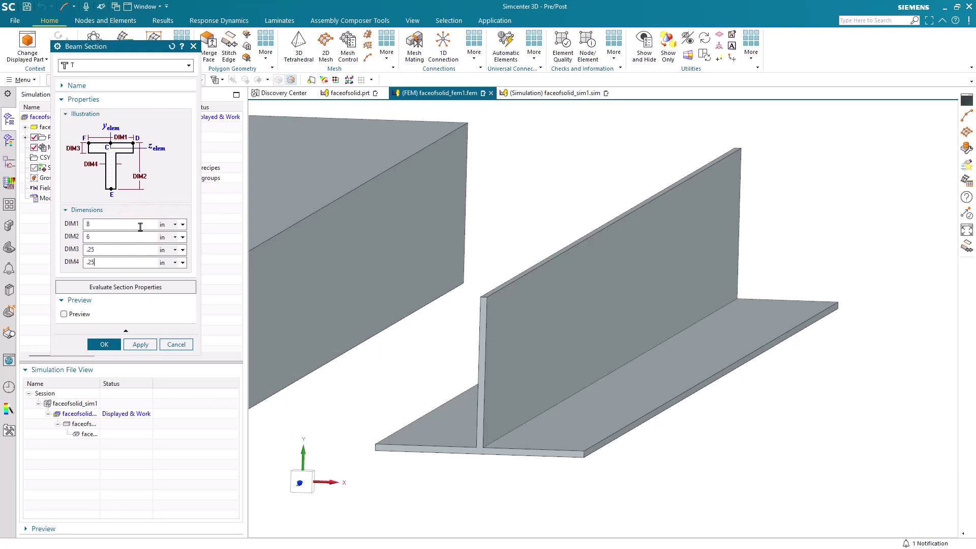
{"action": "left_click", "coordinate": [76, 313]}
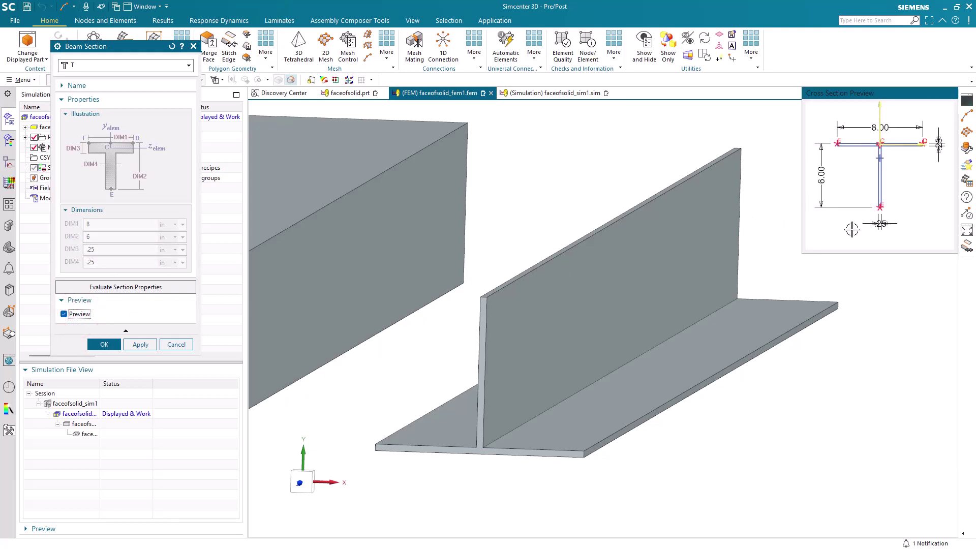
{"action": "scroll", "coordinate": [852, 229], "scroll_direction": "down", "scroll_amount": 1}
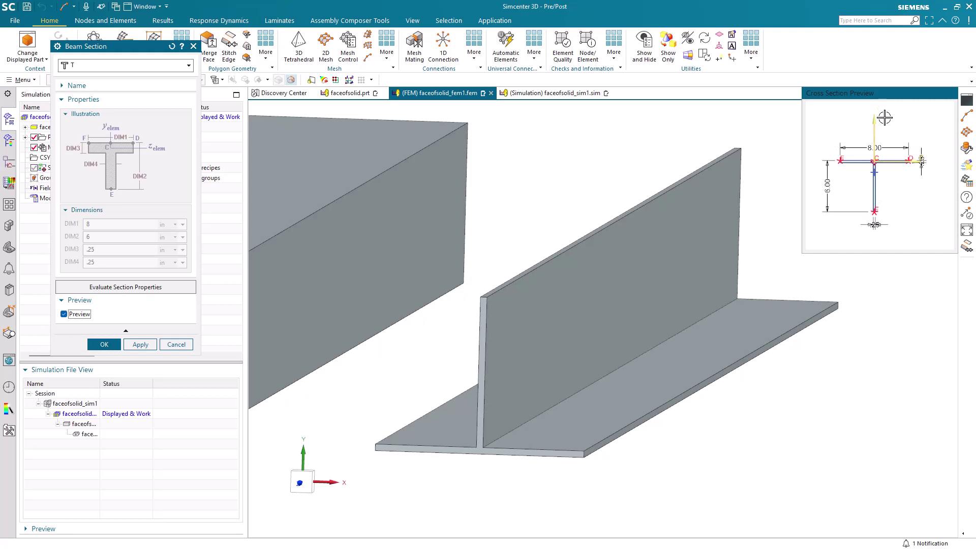
Make the viewport background dark and save the T section as T(1)
{"action": "left_click", "coordinate": [412, 20]}
{"action": "left_click", "coordinate": [637, 54]}
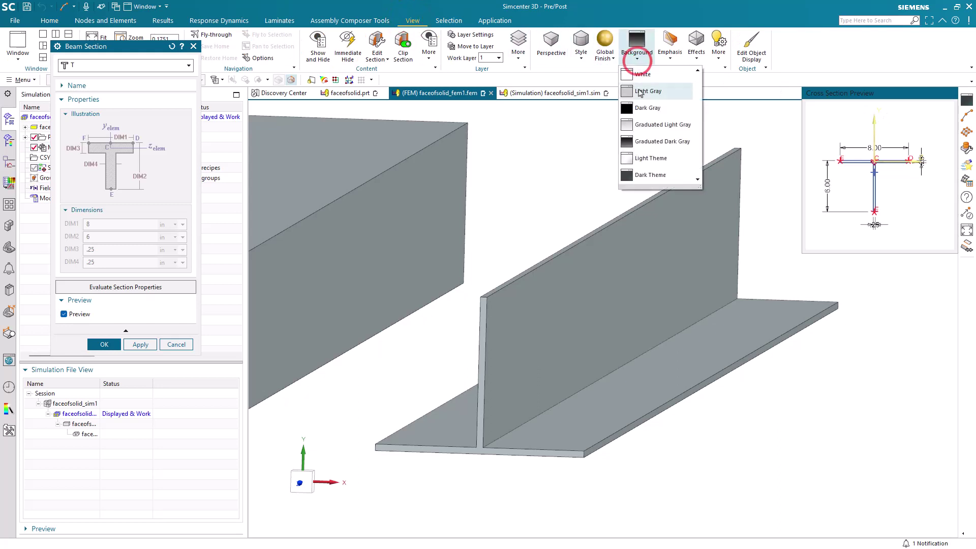
{"action": "left_click", "coordinate": [650, 174]}
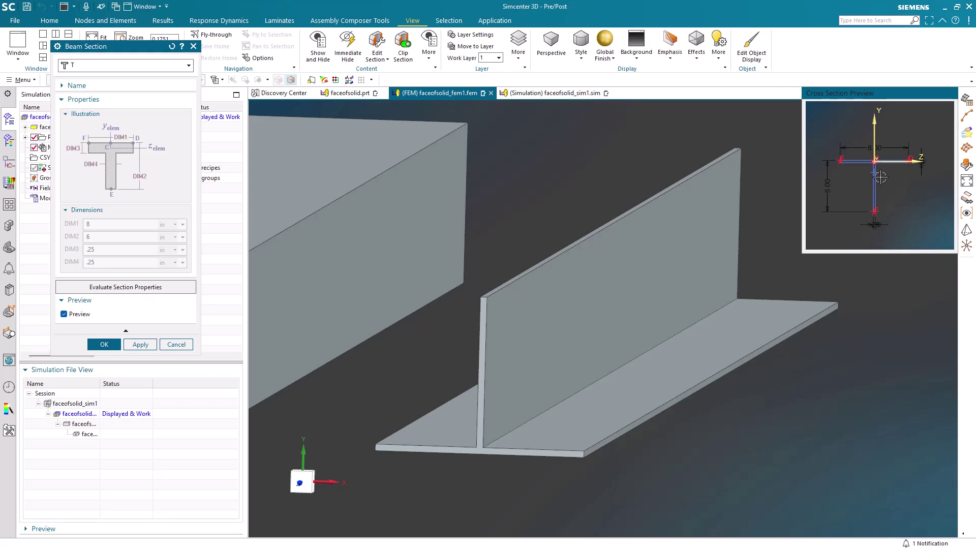
{"action": "left_click", "coordinate": [100, 344]}
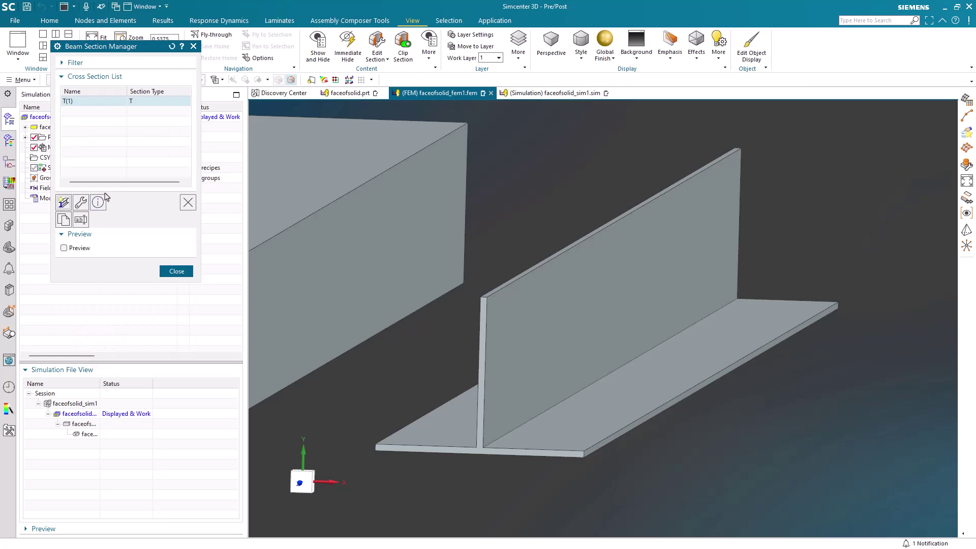
Accept PBEAML1 with section T(1) in Beam Collector(1) and create the 2 in CBEAM edge mesh
{"action": "left_click", "coordinate": [161, 271]}
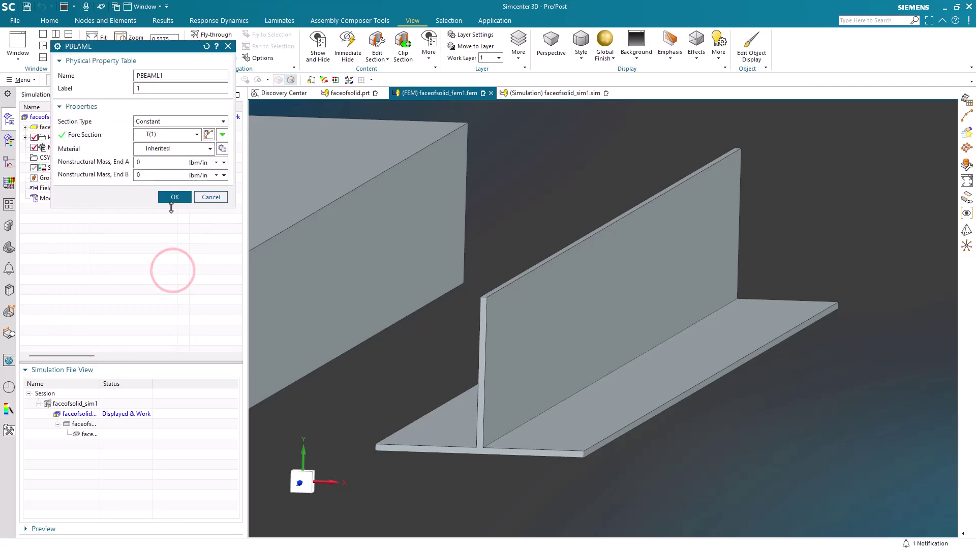
{"action": "left_click", "coordinate": [173, 198]}
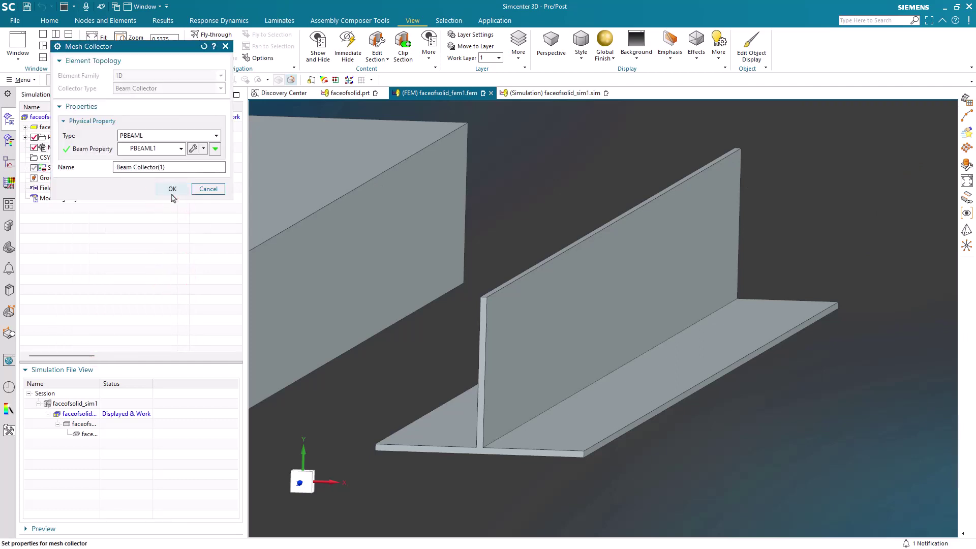
{"action": "left_click", "coordinate": [172, 188]}
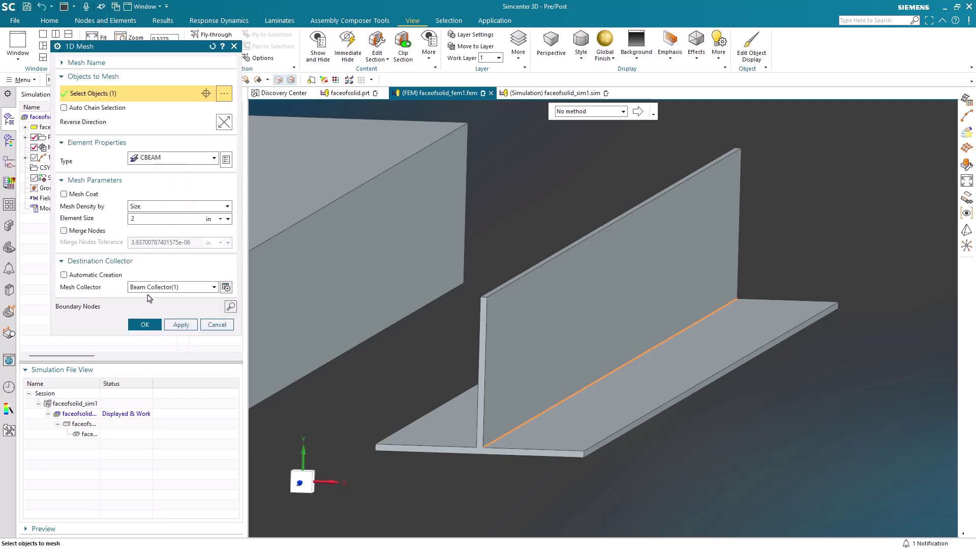
{"action": "left_click", "coordinate": [145, 324]}
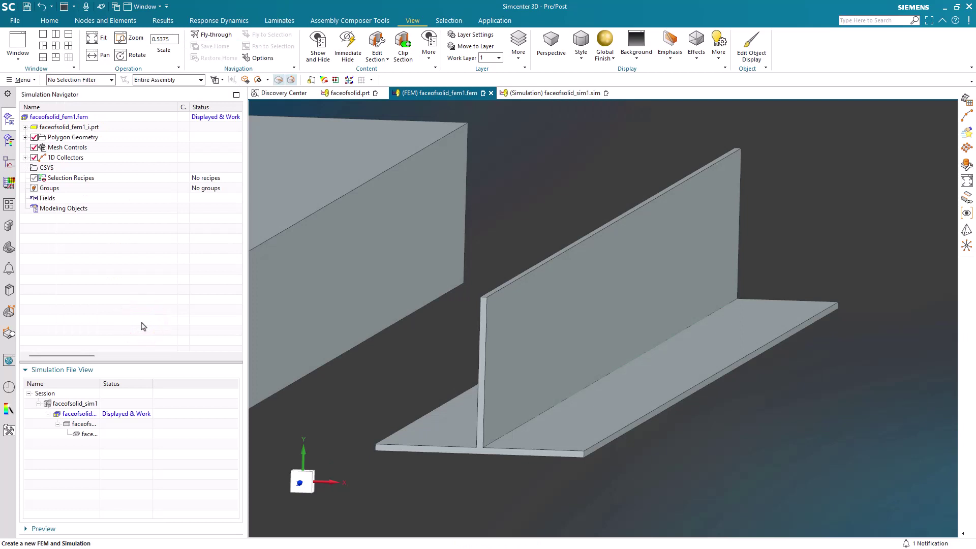
{"action": "left_click", "coordinate": [26, 158]}
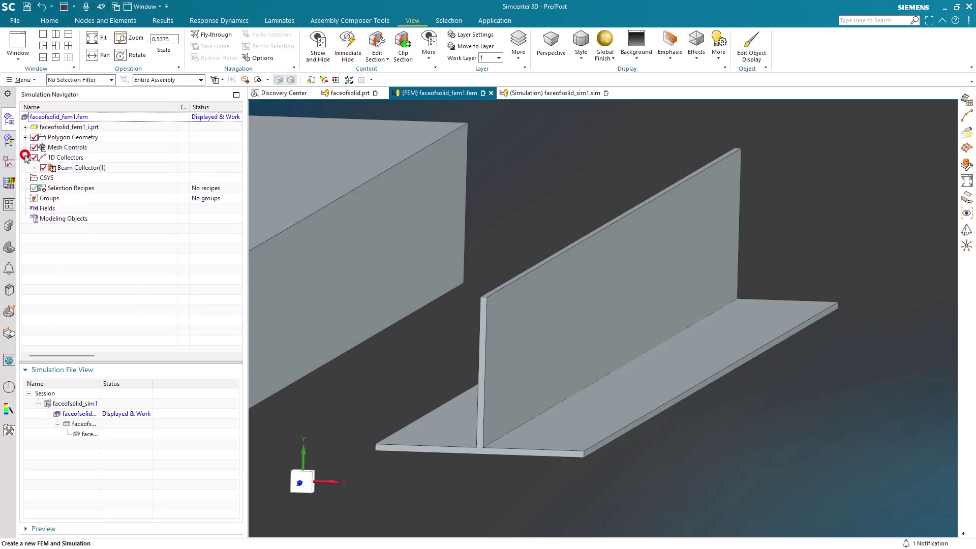
{"action": "right_click", "coordinate": [70, 171]}
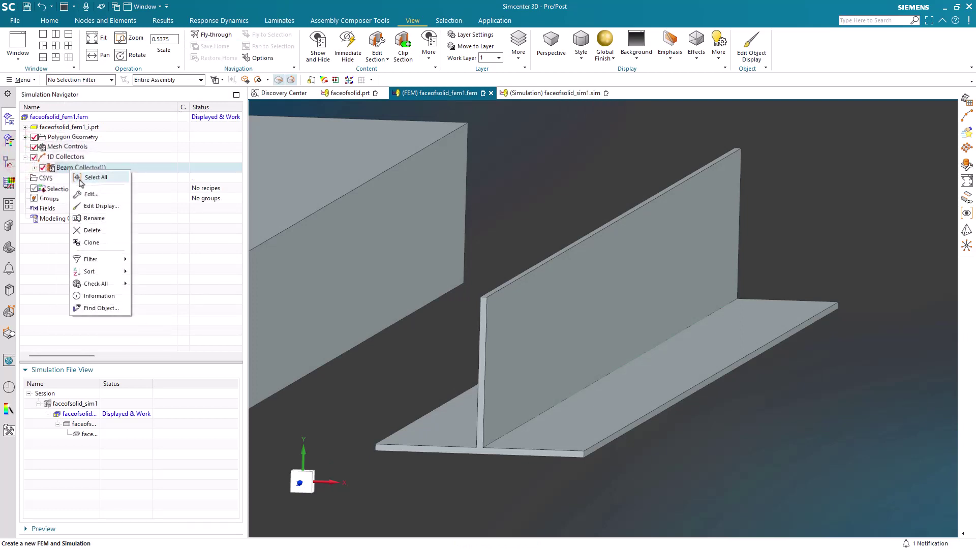
Show Beam Collector(1) with section orientation markers and solid section display
{"action": "left_click", "coordinate": [94, 208]}
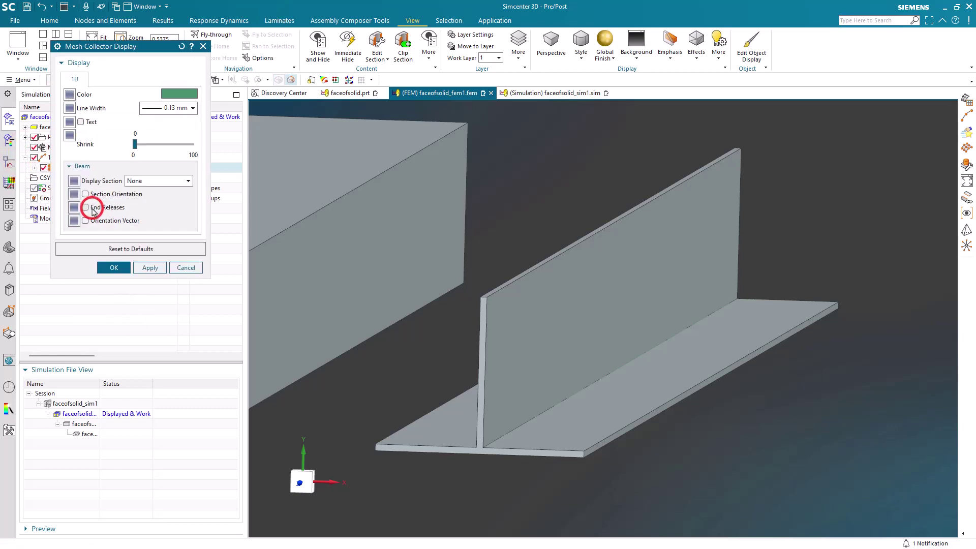
{"action": "left_click", "coordinate": [114, 195]}
{"action": "left_click", "coordinate": [158, 181]}
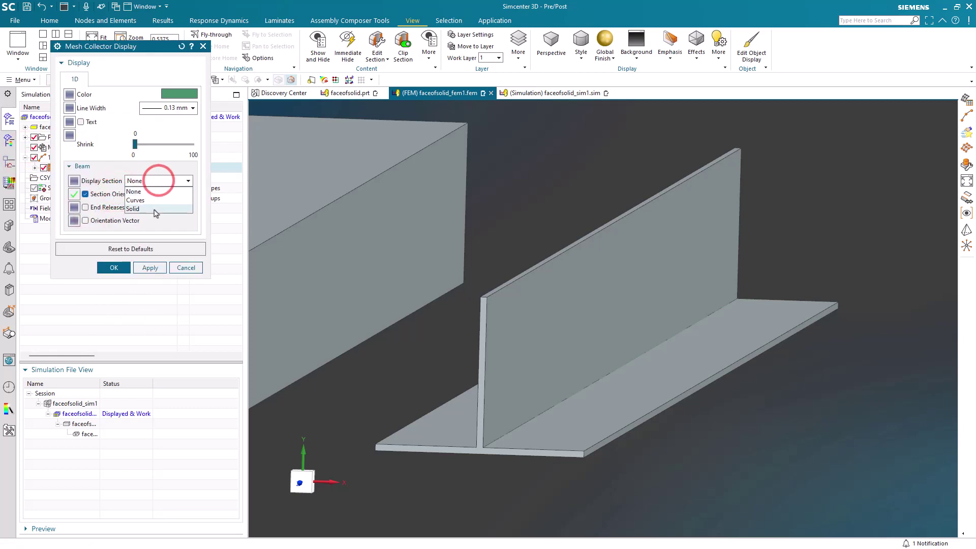
{"action": "left_click", "coordinate": [145, 209]}
{"action": "left_click", "coordinate": [122, 268]}
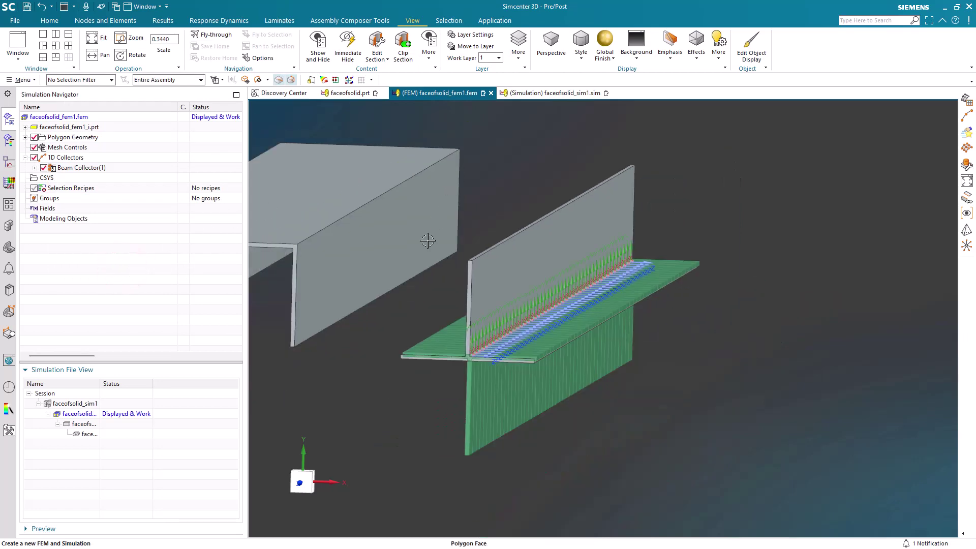
{"action": "scroll", "coordinate": [508, 374], "scroll_direction": "up", "scroll_amount": 5}
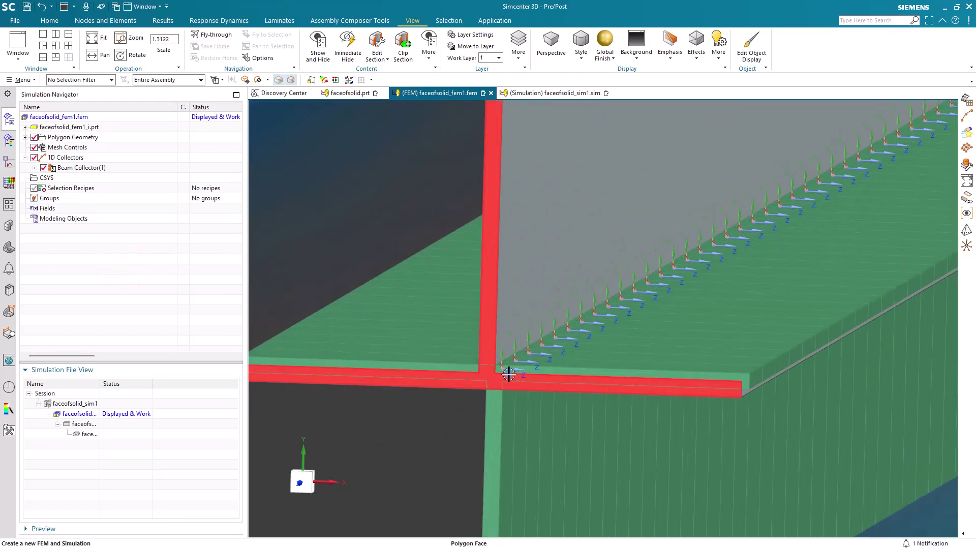
{"action": "mouse_move", "coordinate": [509, 374]}
{"action": "middle_mouse_down"}
{"action": "mouse_move", "coordinate": [491, 386]}
{"action": "mouse_move", "coordinate": [502, 379]}
{"action": "middle_mouse_up"}
{"action": "scroll", "coordinate": [490, 352], "scroll_direction": "down", "scroll_amount": 6}
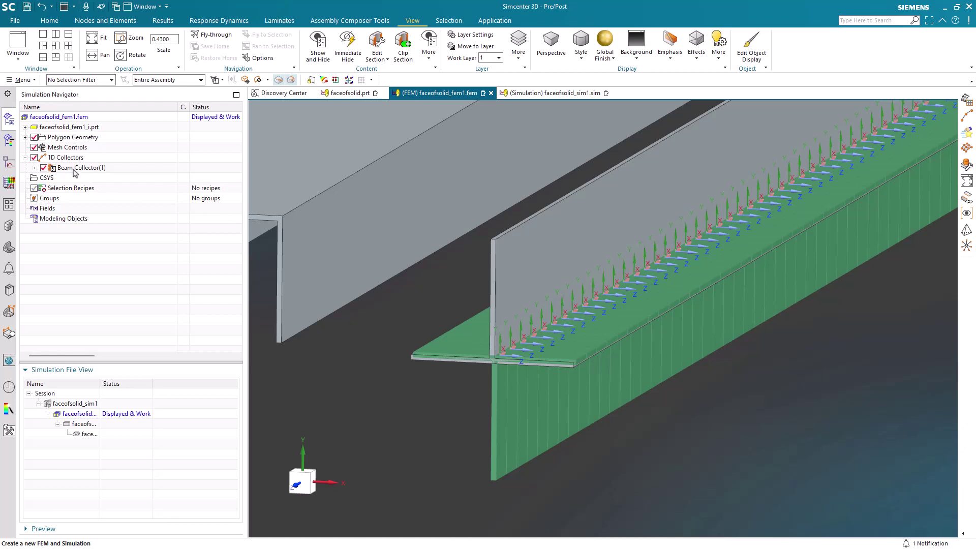
Open the Mesh Associated Data for 1d_mesh(1)
{"action": "left_click", "coordinate": [35, 168]}
{"action": "right_click", "coordinate": [81, 177]}
{"action": "left_click", "coordinate": [123, 249]}
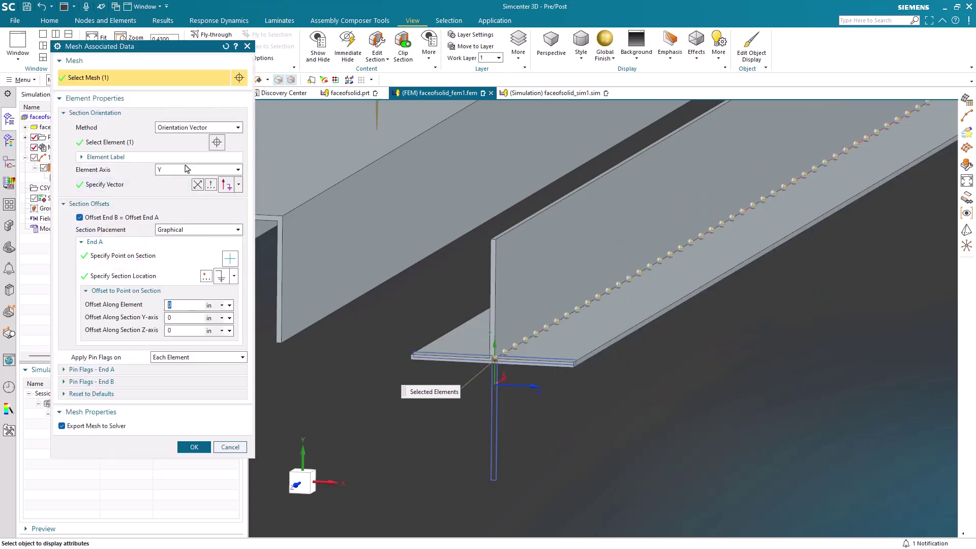
Reverse the section's orientation vector and start picking a point on the section
{"action": "left_click", "coordinate": [196, 189]}
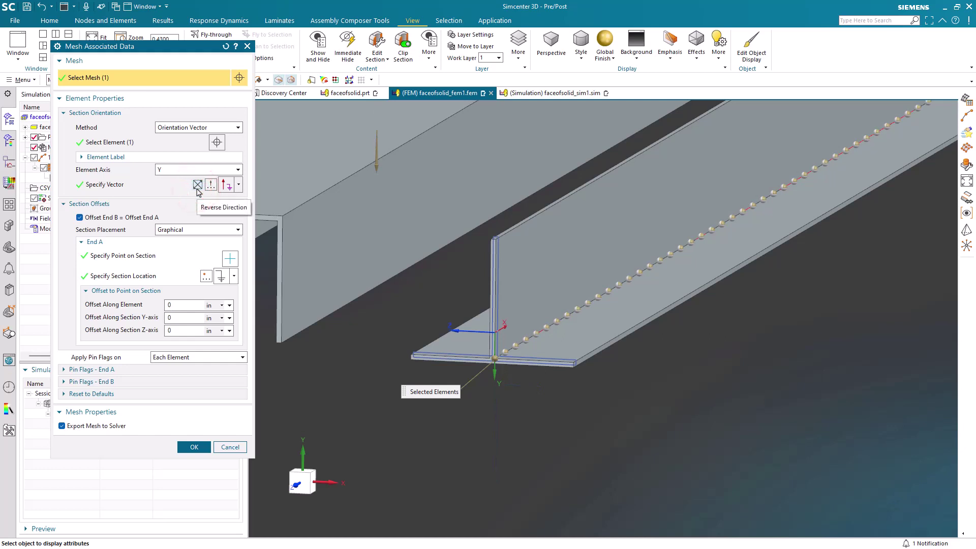
{"action": "scroll", "coordinate": [460, 363], "scroll_direction": "up", "scroll_amount": 4}
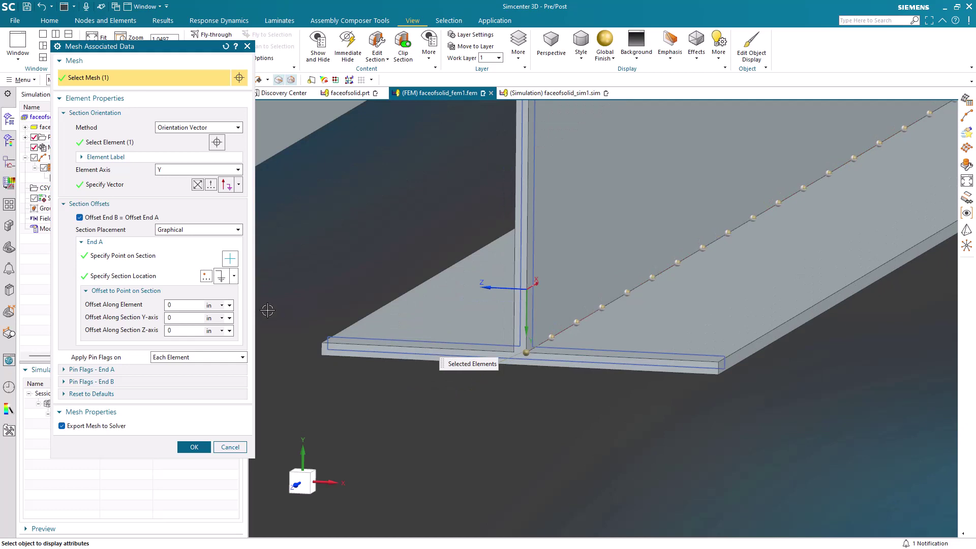
{"action": "left_click", "coordinate": [230, 260]}
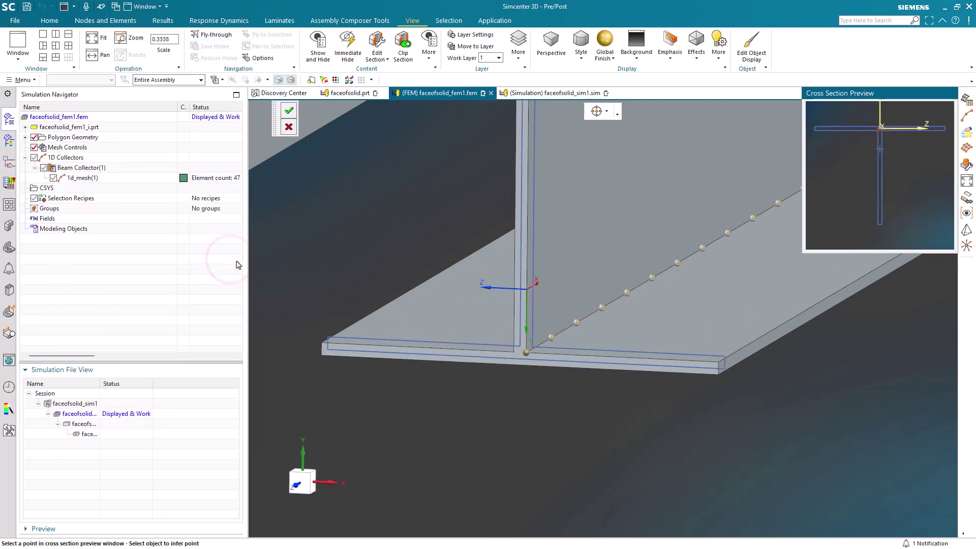
{"action": "scroll", "coordinate": [449, 401], "scroll_direction": "down", "scroll_amount": 3}
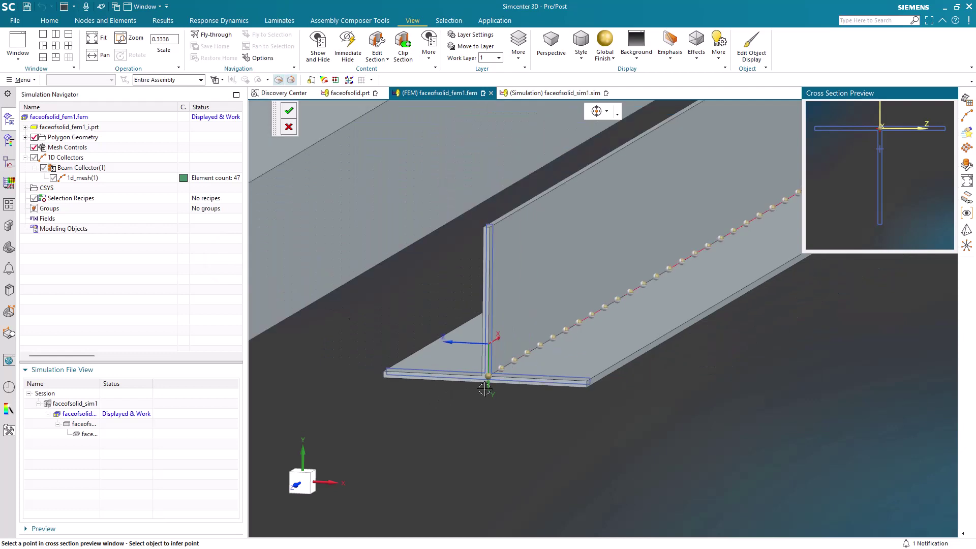
{"action": "scroll", "coordinate": [859, 244], "scroll_direction": "down", "scroll_amount": 3}
{"action": "middle_click_drag", "start_coordinate": [512, 294], "coordinate": [464, 327]}
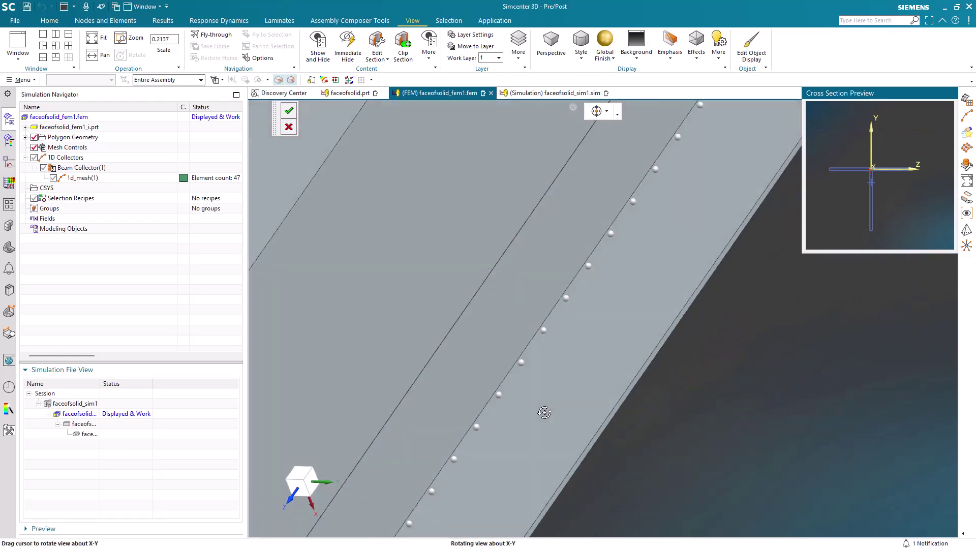
{"action": "left_click_drag", "start_coordinate": [546, 412], "coordinate": [553, 370]}
{"action": "scroll", "coordinate": [364, 264], "scroll_direction": "up", "scroll_amount": 3}
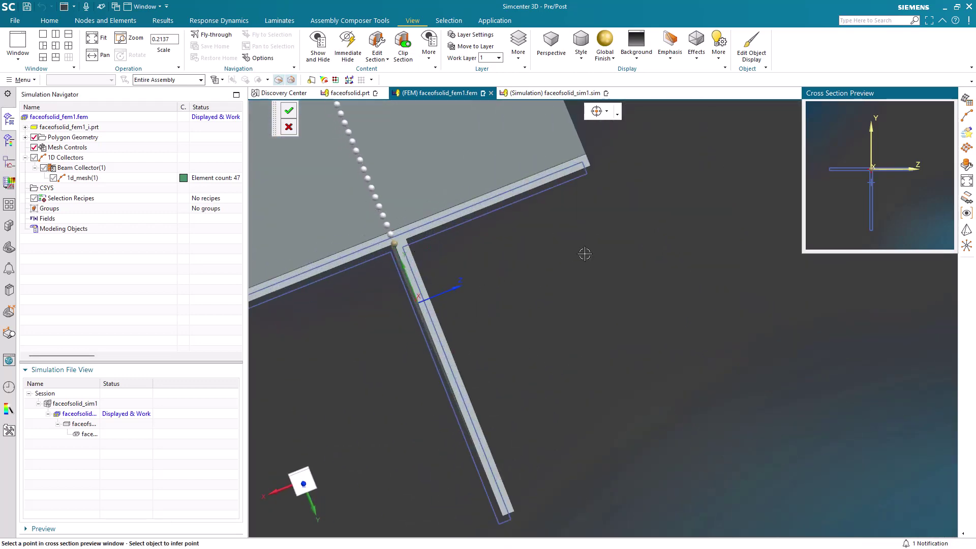
{"action": "middle_click_drag", "start_coordinate": [584, 255], "coordinate": [593, 297]}
{"action": "scroll", "coordinate": [920, 157], "scroll_direction": "up", "scroll_amount": 5}
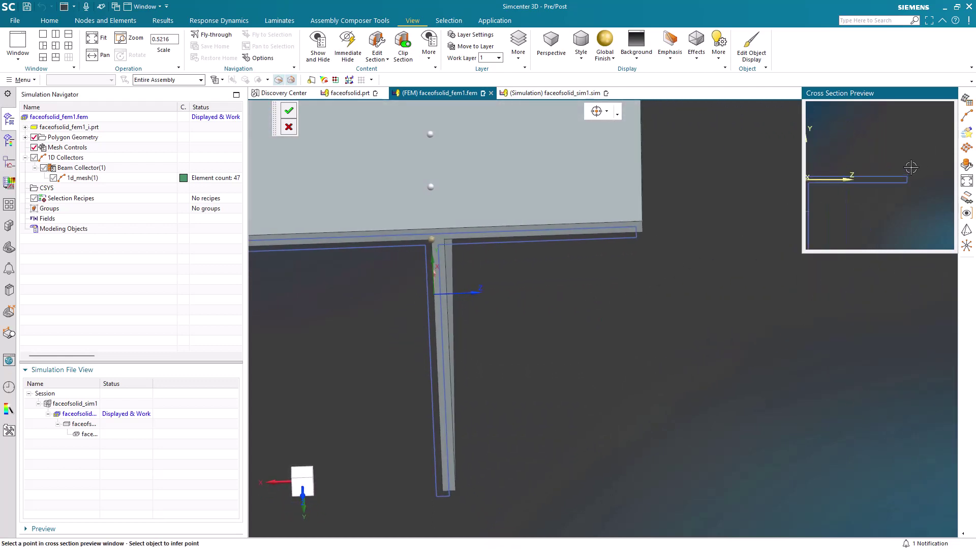
Use the flange tip and plate-edge endpoint to offset the section 4.125 in, then apply
{"action": "left_click", "coordinate": [907, 186]}
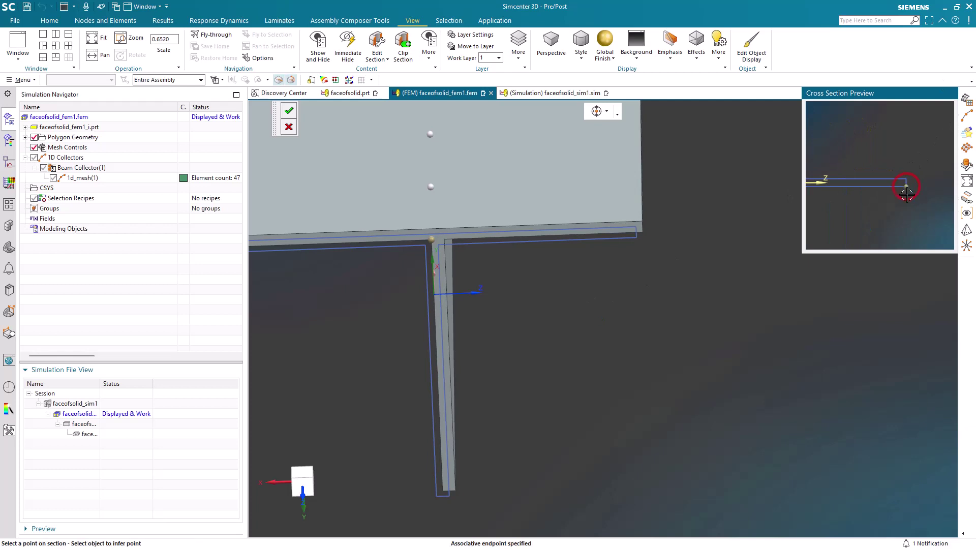
{"action": "left_click", "coordinate": [290, 111]}
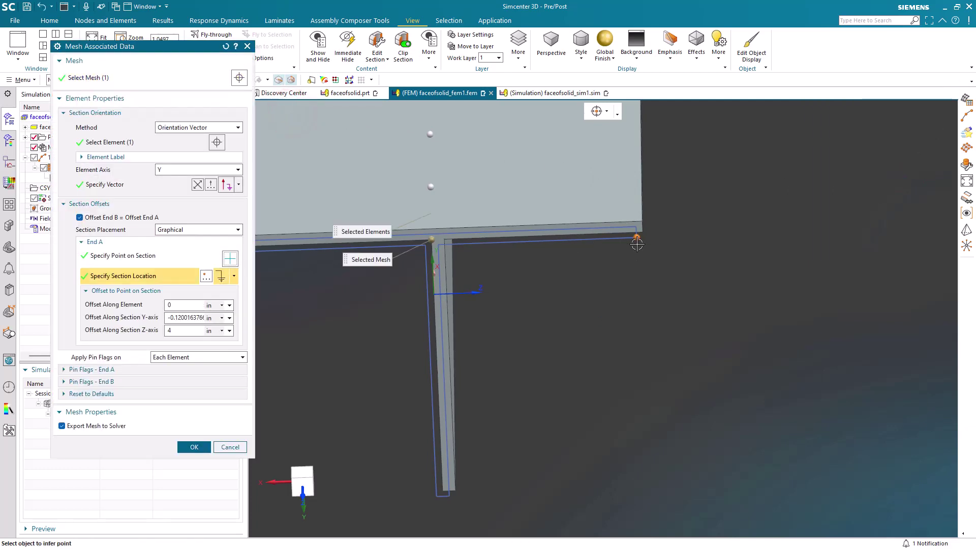
{"action": "left_click", "coordinate": [648, 231]}
{"action": "scroll", "coordinate": [662, 276], "scroll_direction": "down", "scroll_amount": 3}
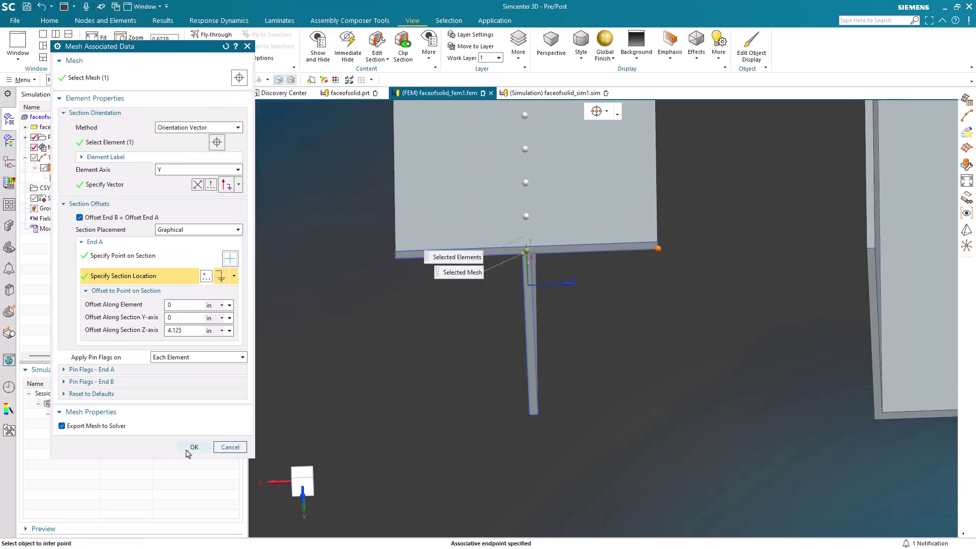
{"action": "left_click", "coordinate": [191, 447]}
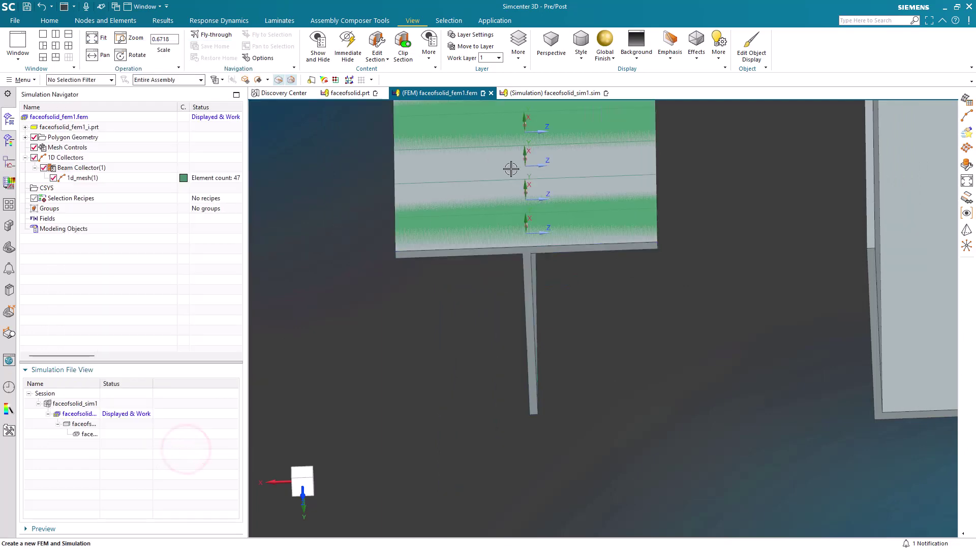
{"action": "middle_click_drag", "start_coordinate": [520, 163], "coordinate": [461, 217]}
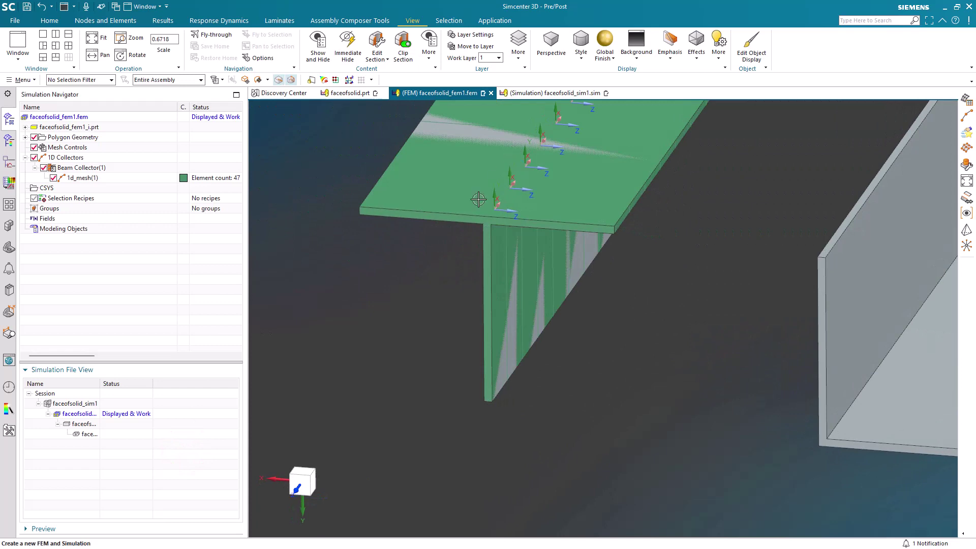
{"action": "scroll", "coordinate": [353, 459], "scroll_direction": "down", "scroll_amount": 3}
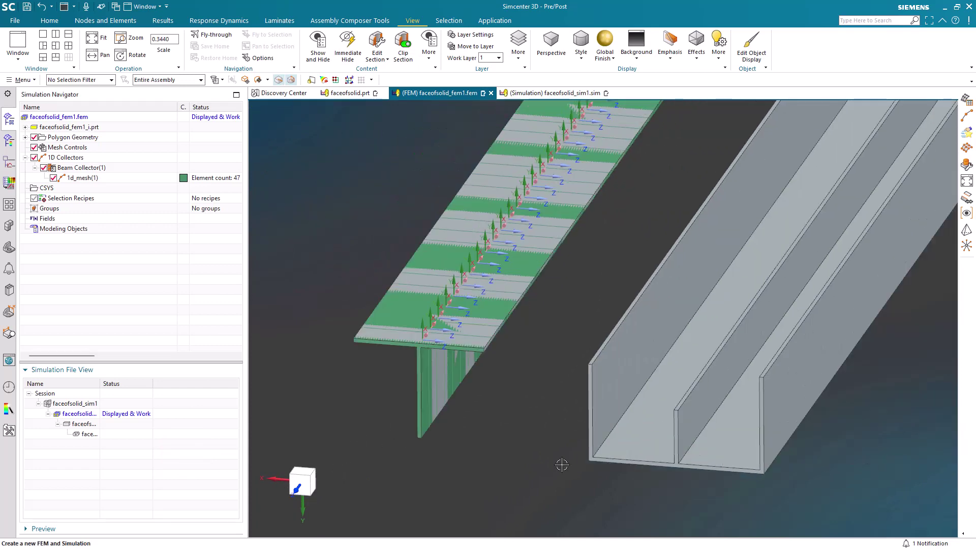
{"action": "scroll", "coordinate": [820, 483], "scroll_direction": "up", "scroll_amount": 3}
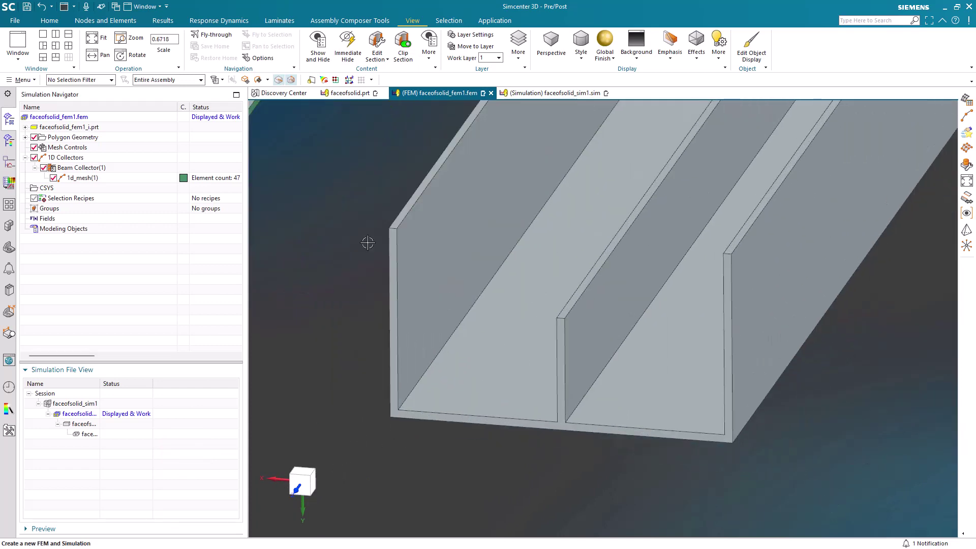
Start a 1D beam mesh on the channel's middle-wall bottom edge in a new collector
{"action": "left_click", "coordinate": [49, 20]}
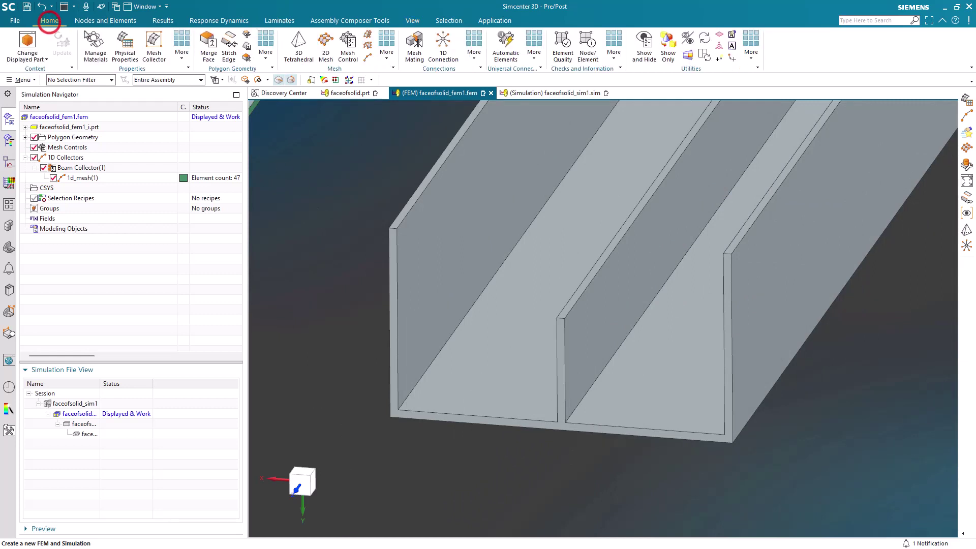
{"action": "left_click", "coordinate": [367, 58]}
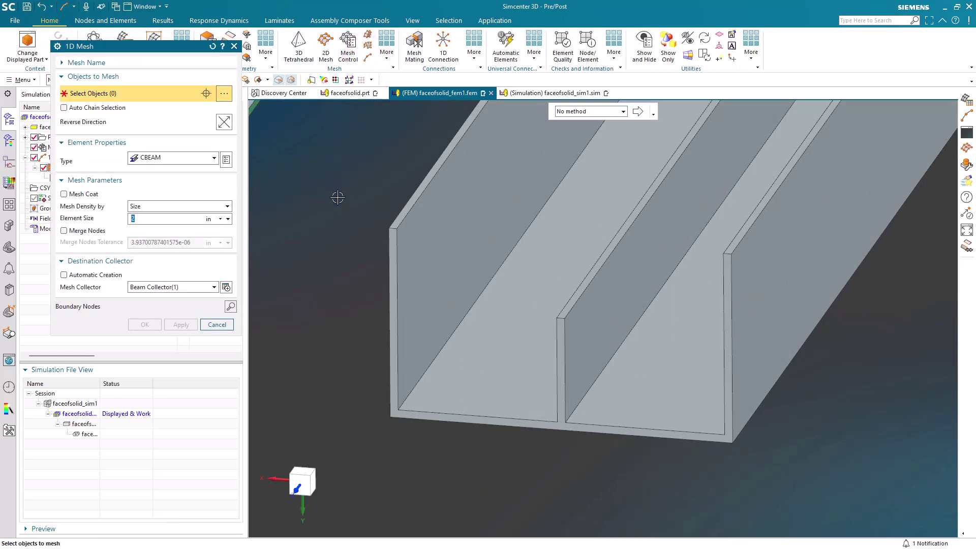
{"action": "left_click", "coordinate": [576, 410]}
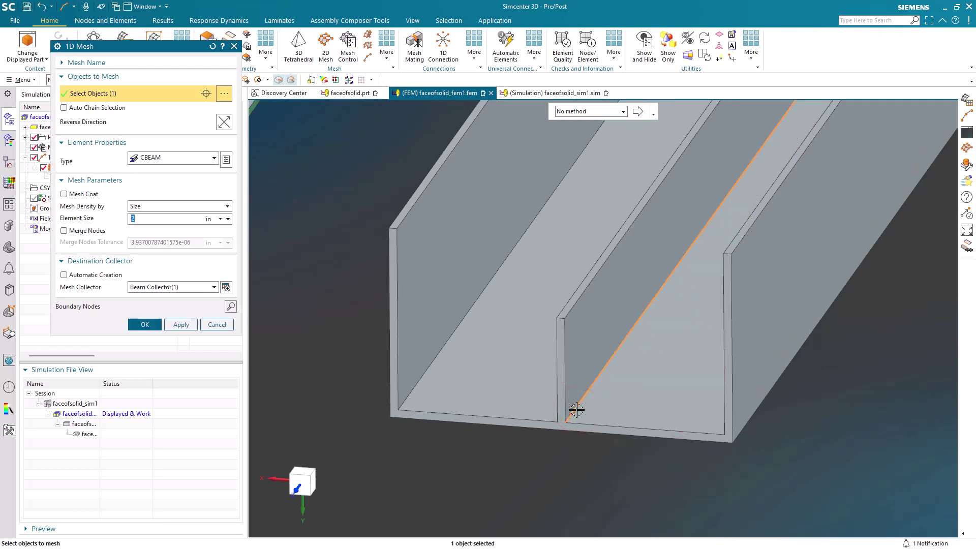
{"action": "mouse_move", "coordinate": [599, 413]}
{"action": "middle_mouse_down"}
{"action": "mouse_move", "coordinate": [575, 425]}
{"action": "mouse_move", "coordinate": [601, 407]}
{"action": "middle_mouse_up"}
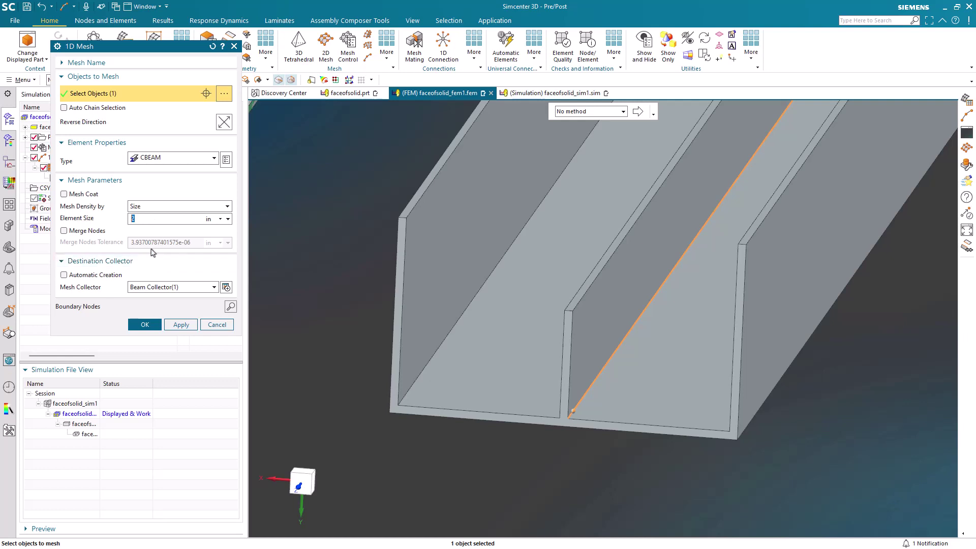
{"action": "left_click", "coordinate": [103, 275]}
Create a new beam mesh collector with a new PBEAM physical property
{"action": "left_click", "coordinate": [225, 288]}
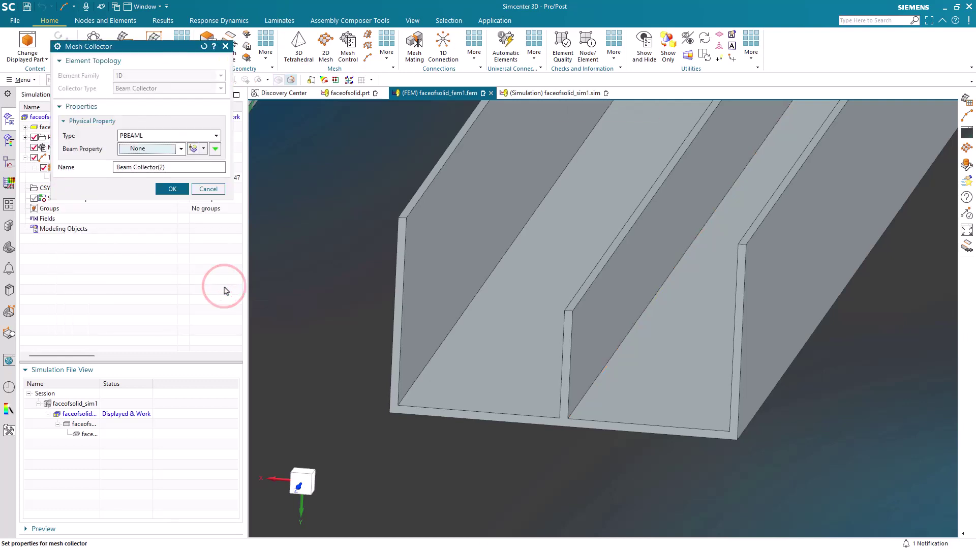
{"action": "left_click", "coordinate": [183, 136]}
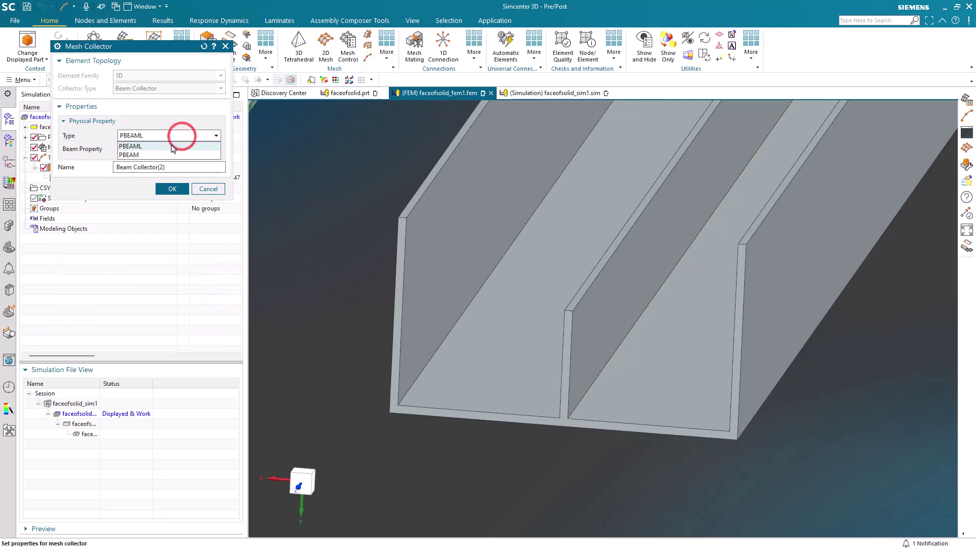
{"action": "left_click", "coordinate": [166, 152]}
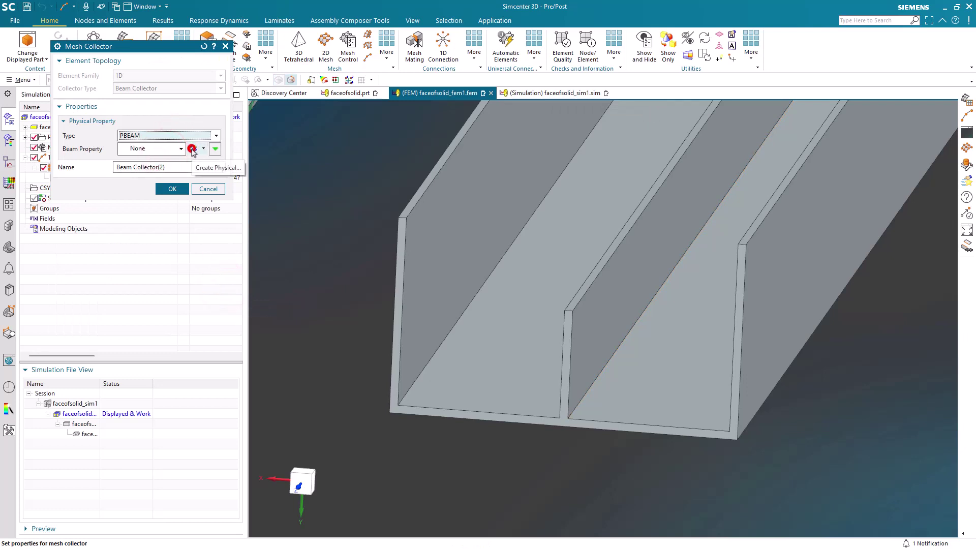
{"action": "left_click", "coordinate": [192, 148]}
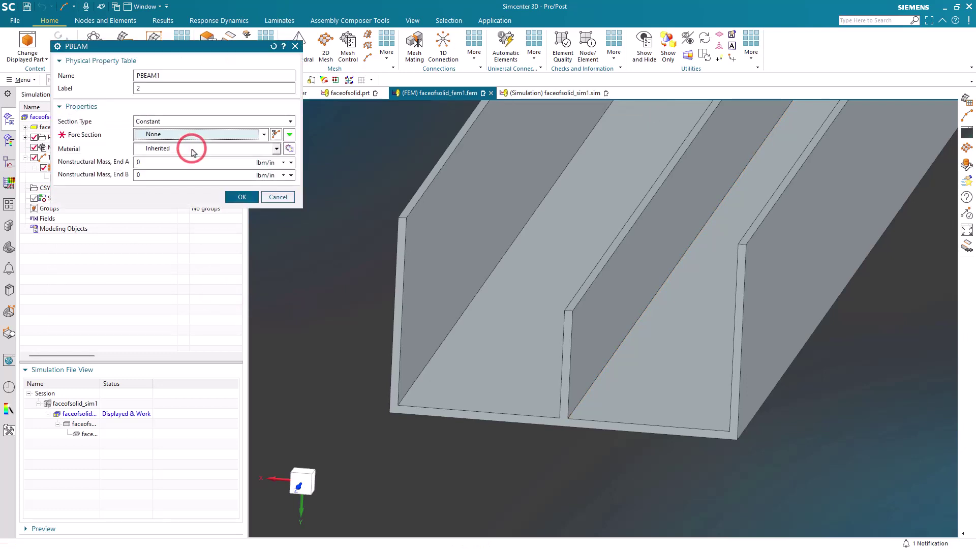
Create a Face of Solid section from the channel's cross-section face with an XC reference vector
{"action": "left_click", "coordinate": [277, 135]}
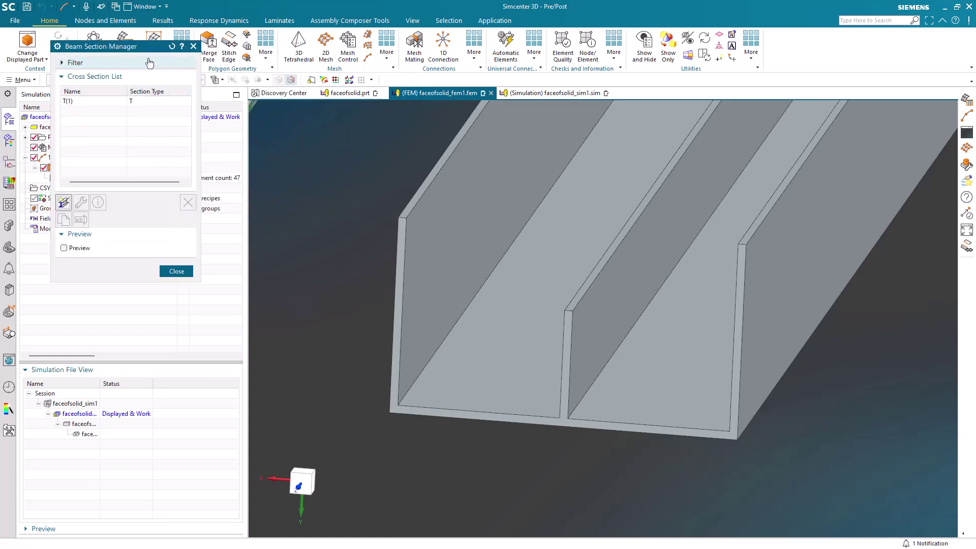
{"action": "left_click", "coordinate": [61, 198]}
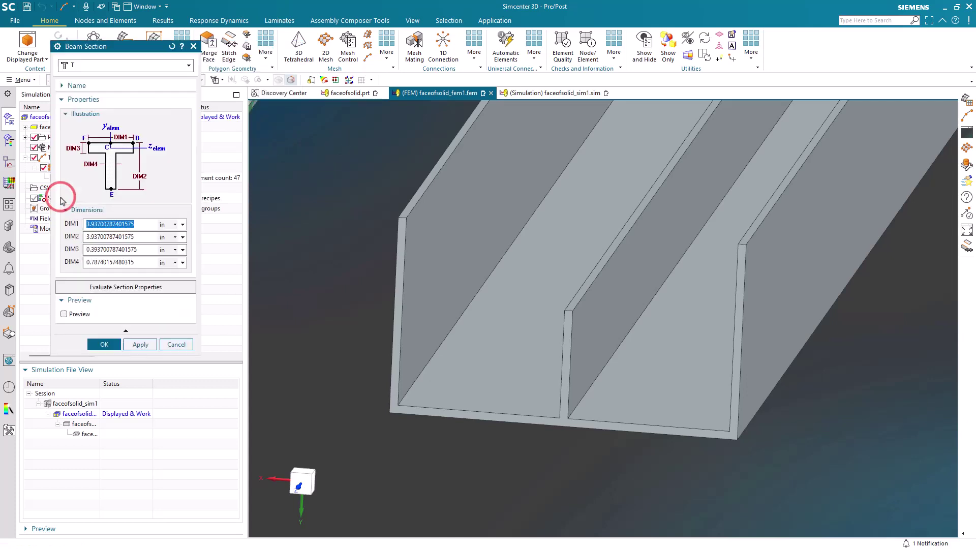
{"action": "left_click", "coordinate": [112, 63]}
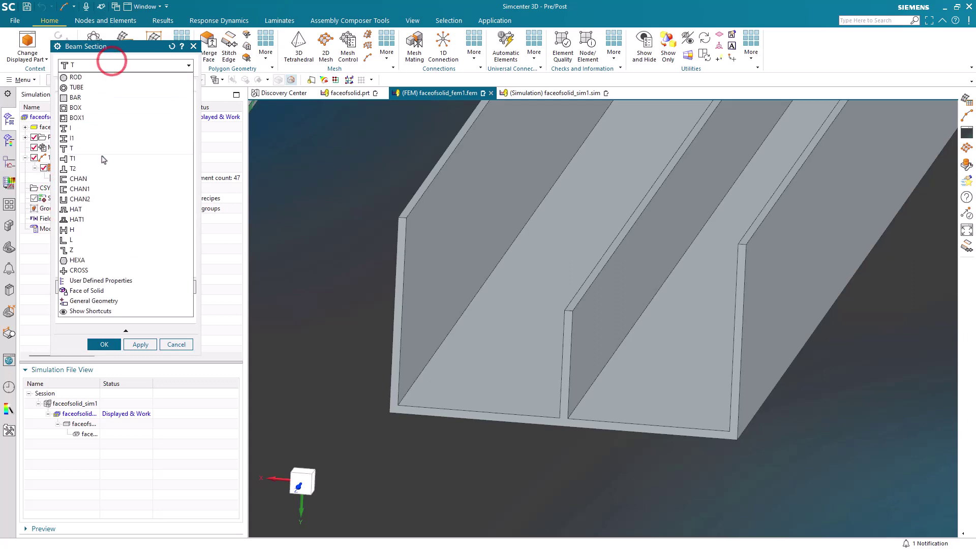
{"action": "left_click", "coordinate": [87, 291]}
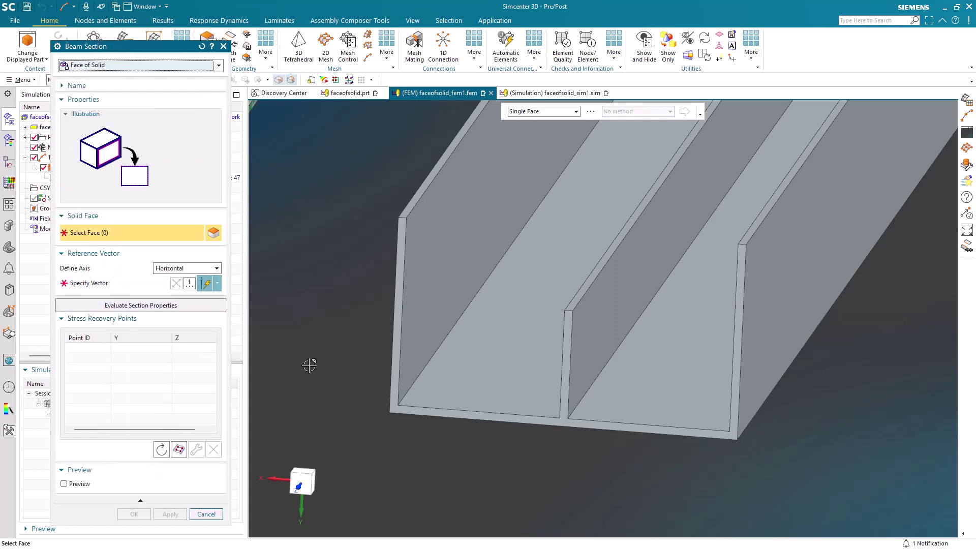
{"action": "scroll", "coordinate": [471, 422], "scroll_direction": "down", "scroll_amount": 4}
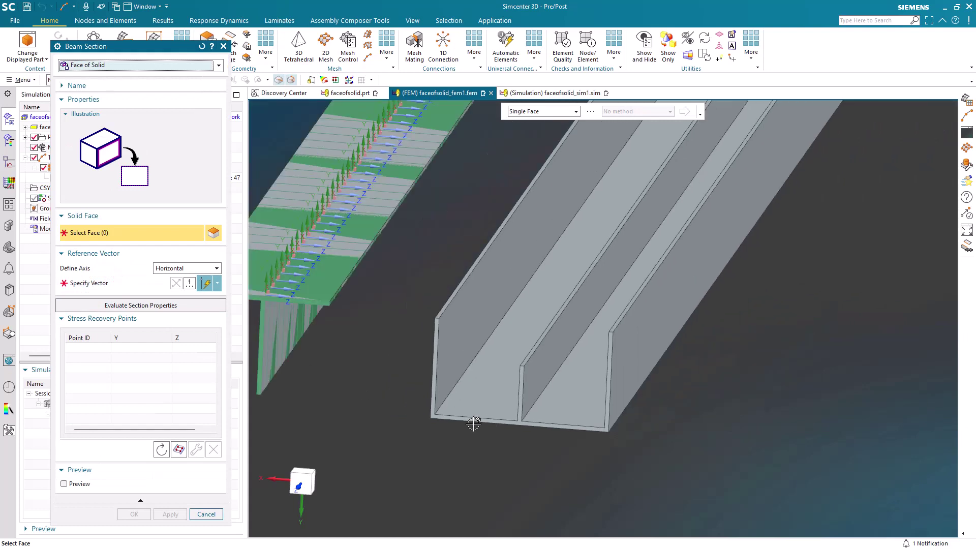
{"action": "scroll", "coordinate": [469, 418], "scroll_direction": "up", "scroll_amount": 5}
{"action": "left_click", "coordinate": [466, 415]}
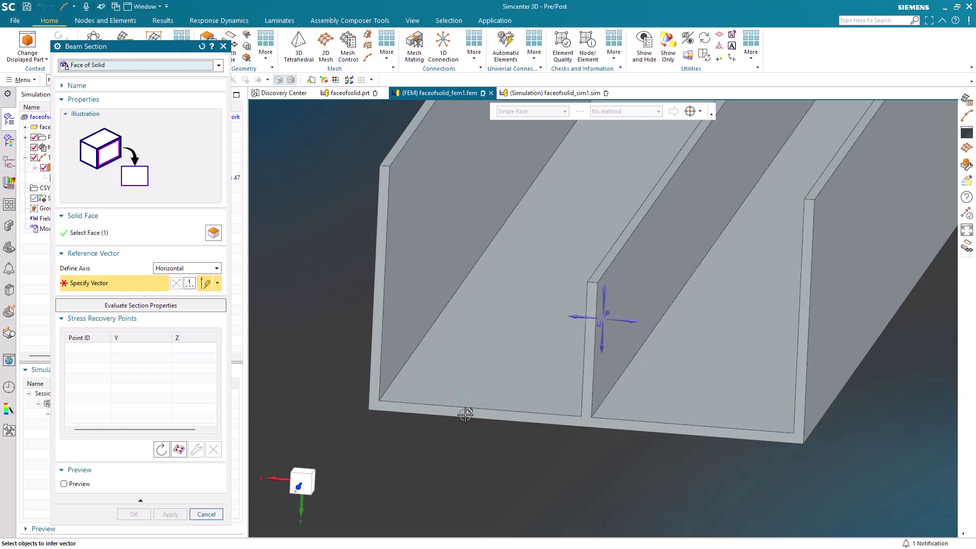
{"action": "left_click", "coordinate": [217, 285]}
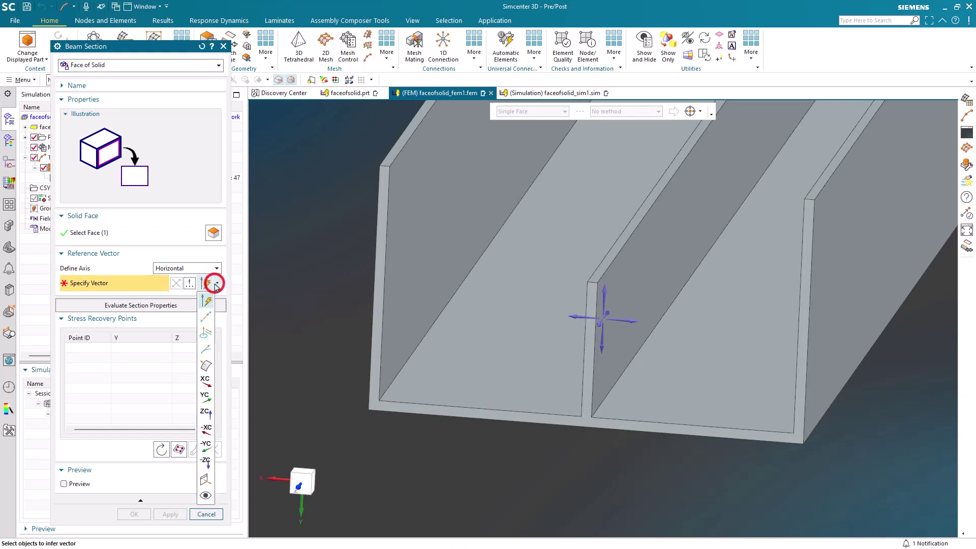
{"action": "left_click", "coordinate": [206, 380]}
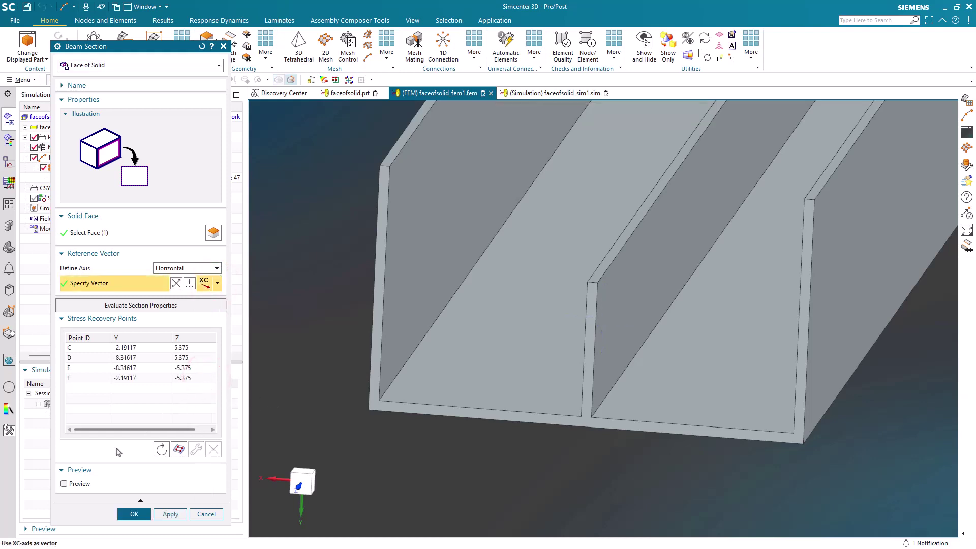
Preview the section and move stress recovery point E onto the web at Y -5.81617, Z -0.125
{"action": "left_click", "coordinate": [64, 484]}
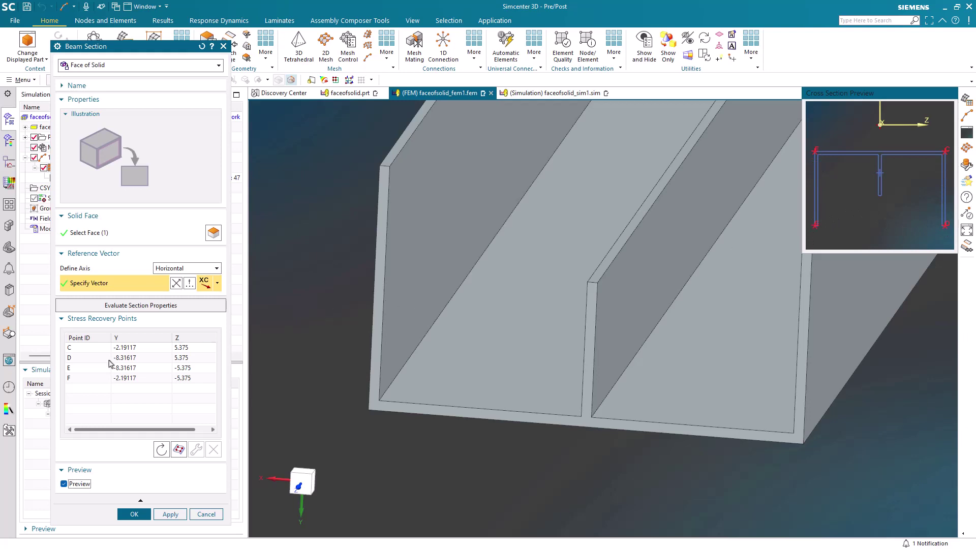
{"action": "left_click", "coordinate": [88, 369]}
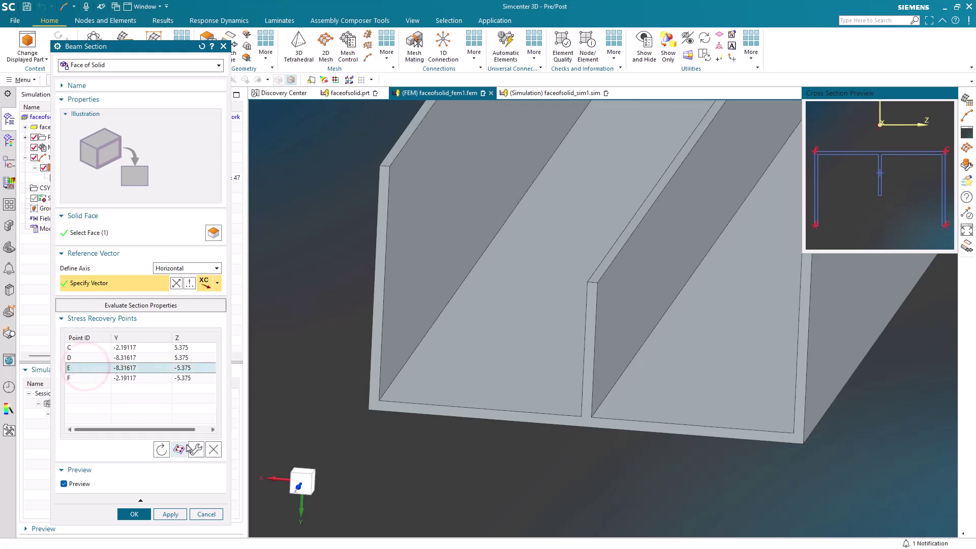
{"action": "left_click", "coordinate": [196, 450]}
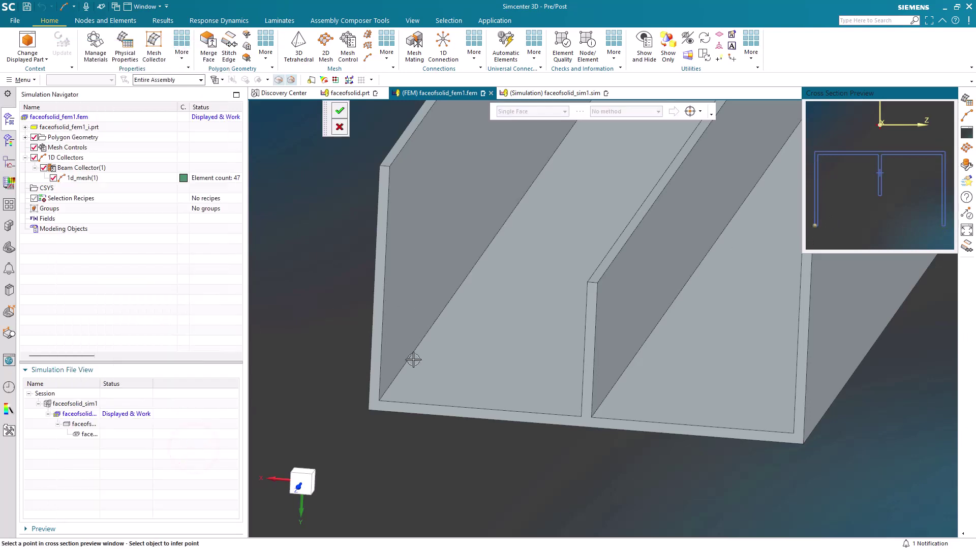
{"action": "left_click", "coordinate": [878, 199]}
{"action": "left_click", "coordinate": [339, 110]}
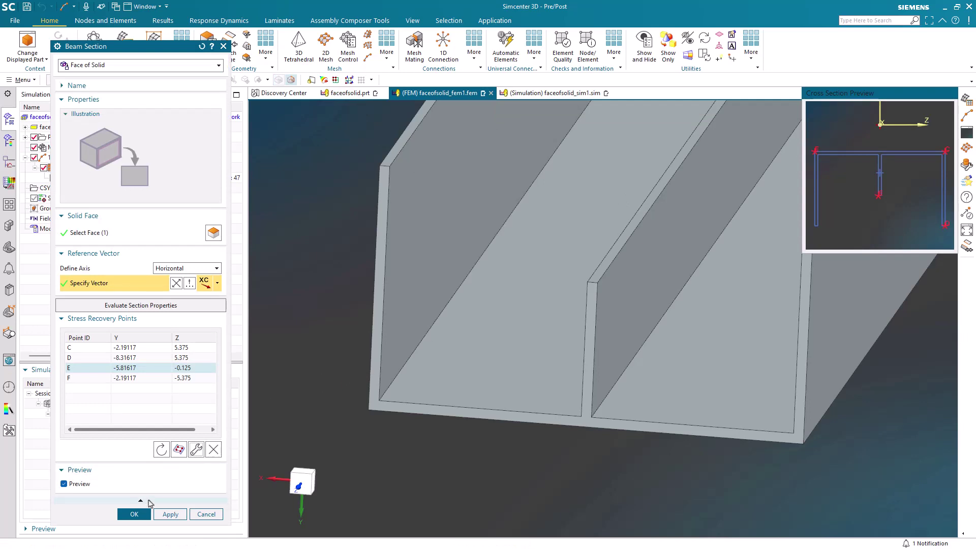
Confirm Face of Solid(1), PBEAM1 and Beam Collector(2), then mesh the middle edge into 47 elements
{"action": "left_click", "coordinate": [135, 514]}
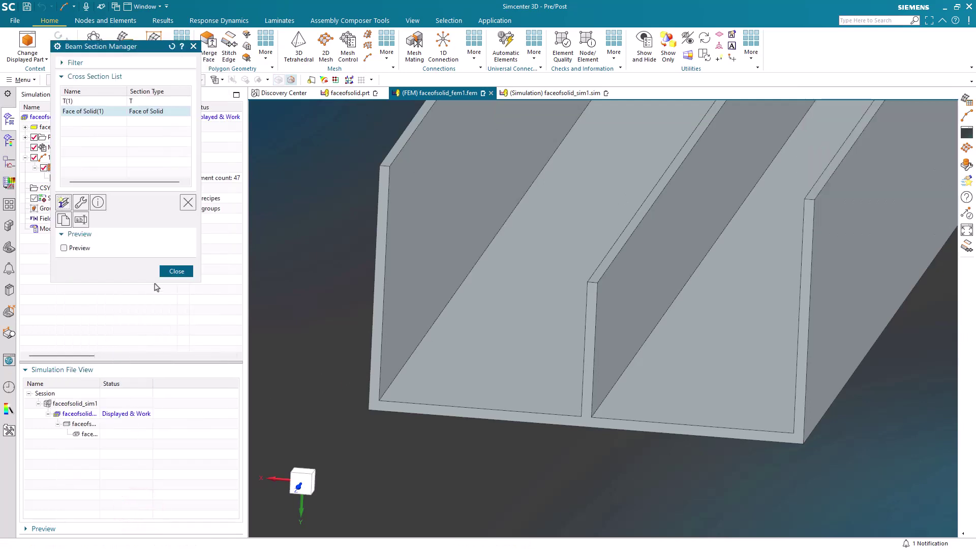
{"action": "left_click", "coordinate": [172, 272]}
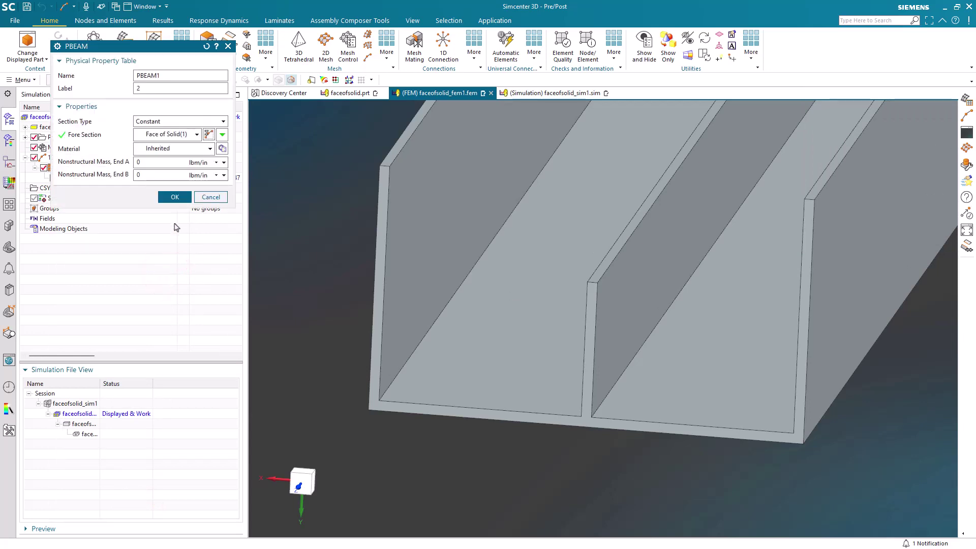
{"action": "left_click", "coordinate": [174, 197]}
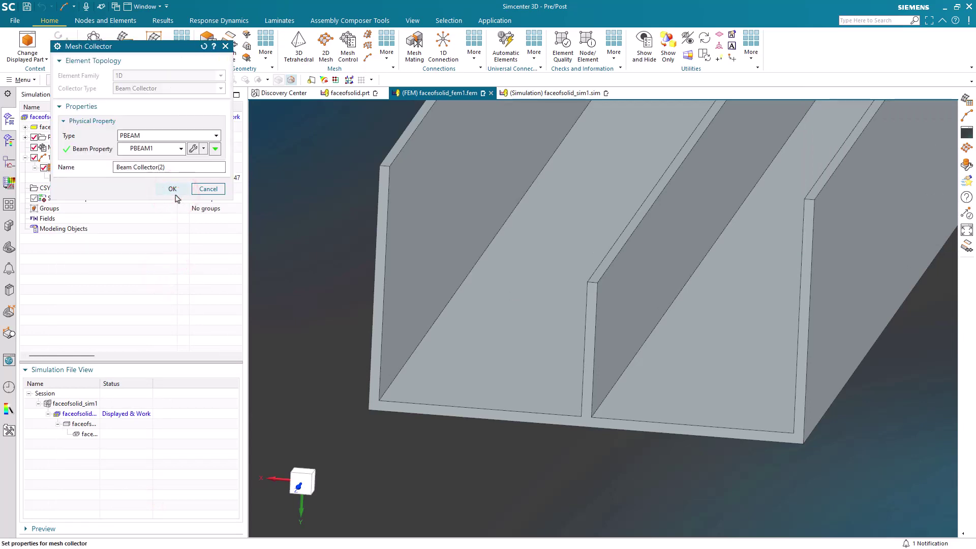
{"action": "left_click", "coordinate": [175, 194]}
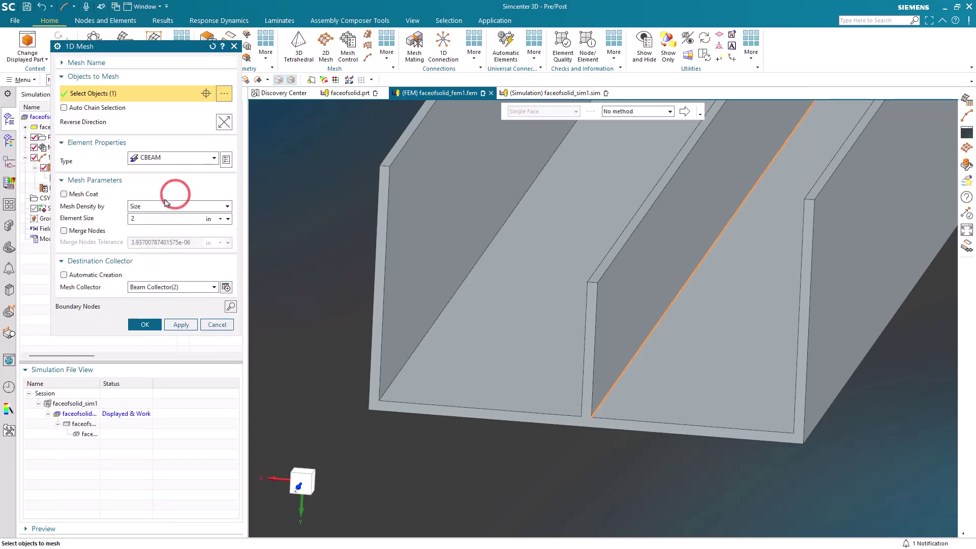
{"action": "left_click", "coordinate": [140, 324]}
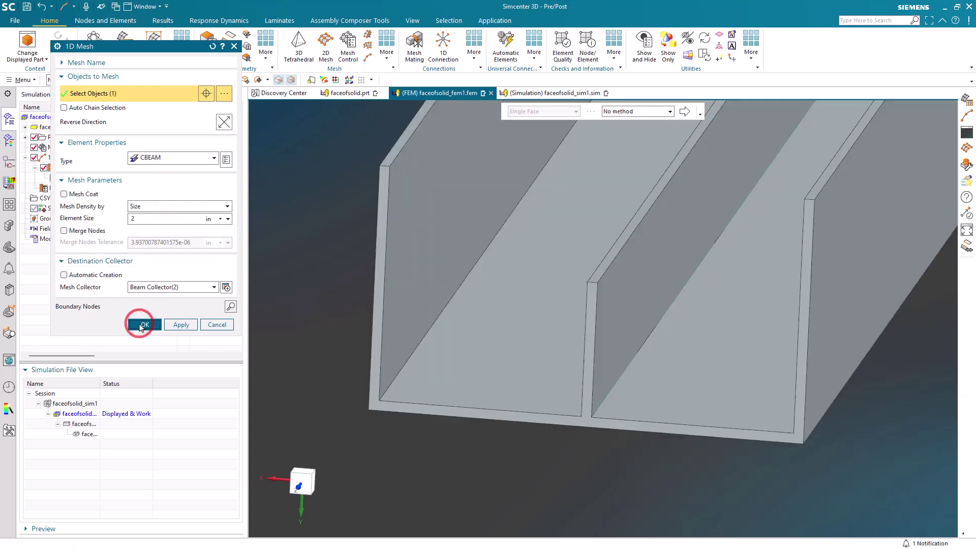
Set Beam Collector(2)'s section display to Solid
{"action": "right_click", "coordinate": [76, 188]}
{"action": "left_click", "coordinate": [103, 222]}
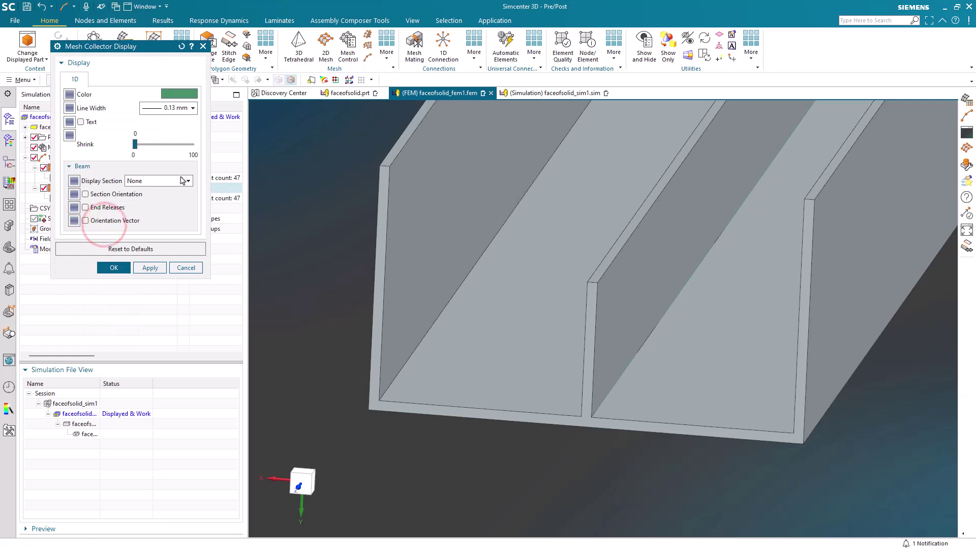
{"action": "left_click", "coordinate": [184, 180]}
{"action": "left_click", "coordinate": [161, 206]}
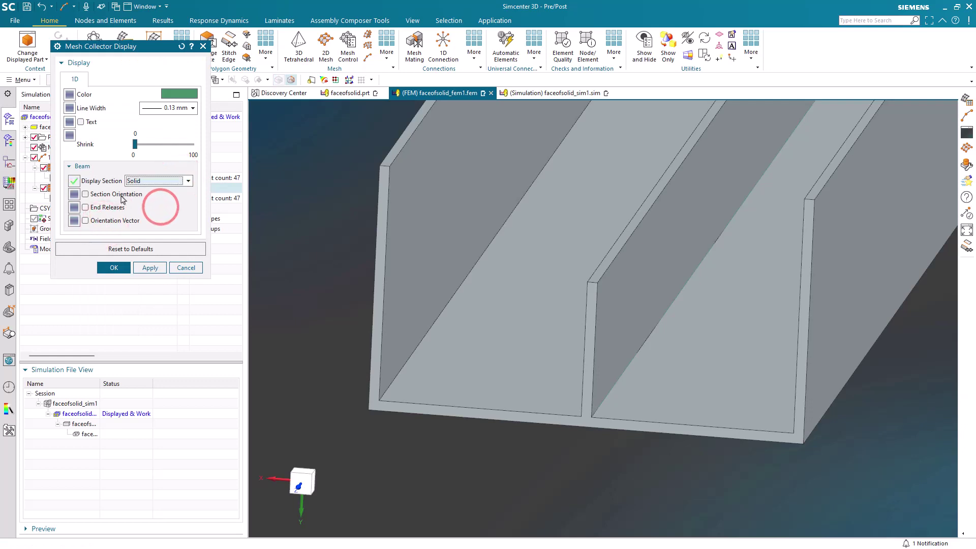
{"action": "left_click", "coordinate": [114, 268]}
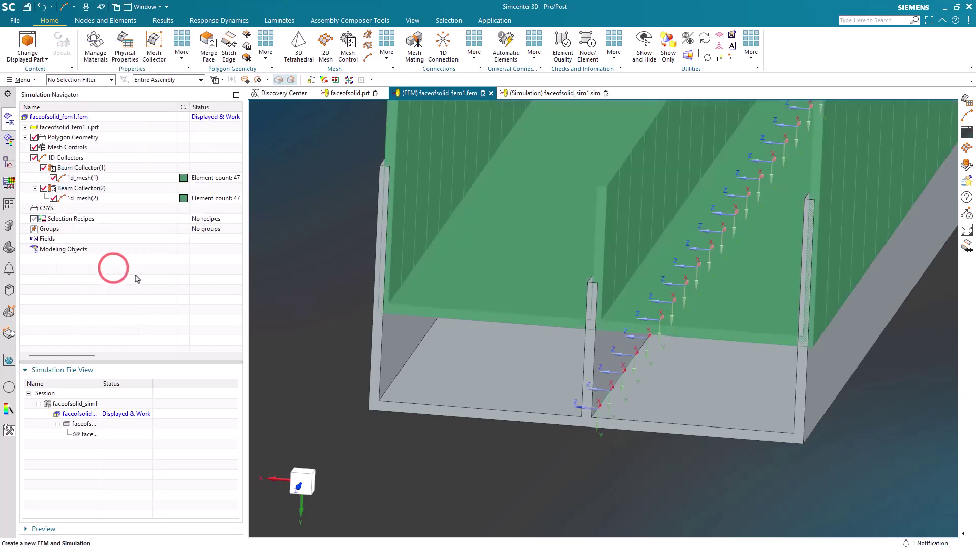
{"action": "scroll", "coordinate": [362, 396], "scroll_direction": "down", "scroll_amount": 3}
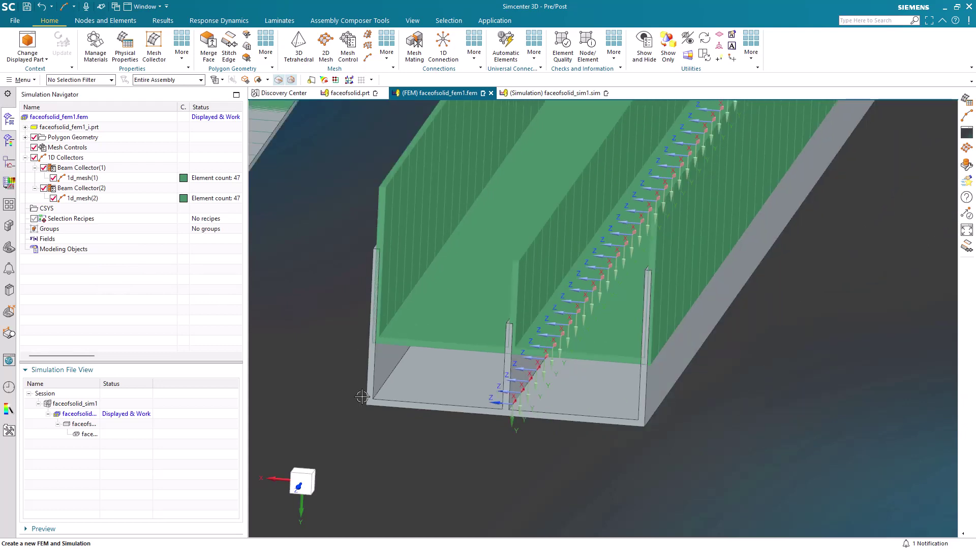
{"action": "scroll", "coordinate": [362, 396], "scroll_direction": "down", "scroll_amount": 5}
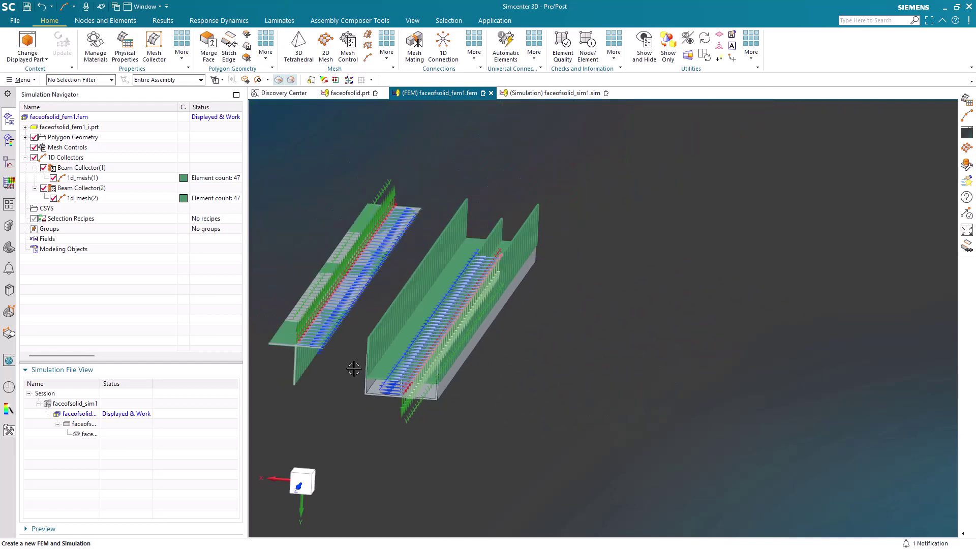
{"action": "right_click", "coordinate": [80, 198]}
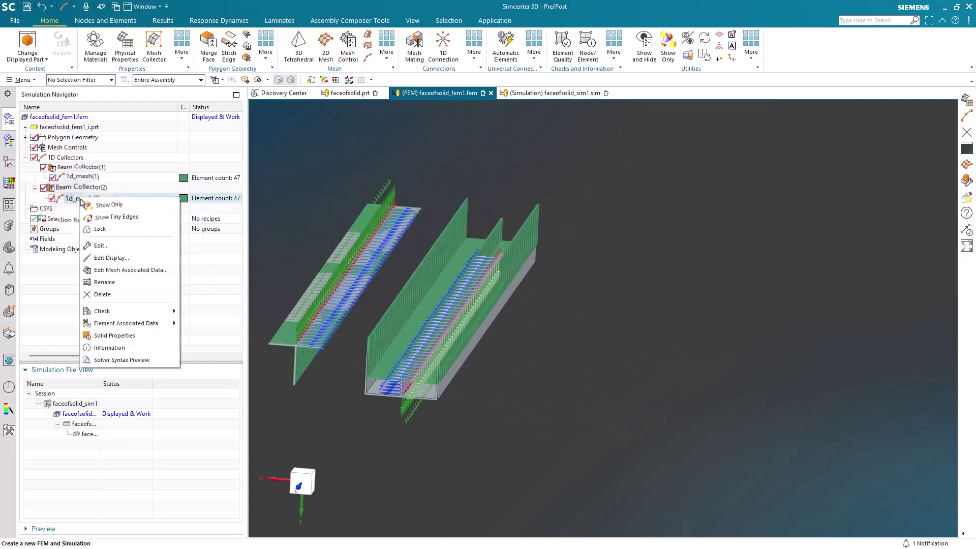
Place 1d_mesh(2)'s section at the channel leg endpoint, giving offsets Y -5.875 and Z 5.5
{"action": "left_click", "coordinate": [111, 270]}
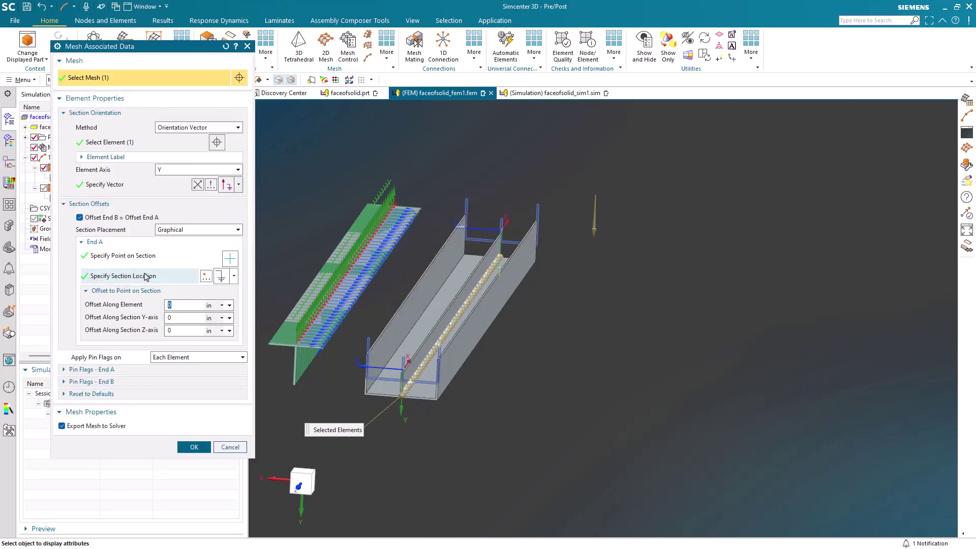
{"action": "left_click", "coordinate": [230, 259]}
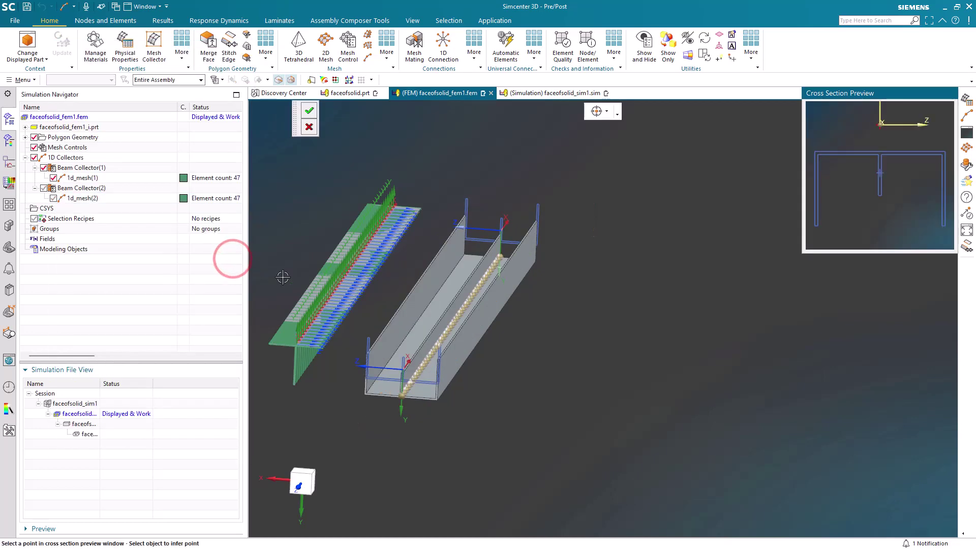
{"action": "scroll", "coordinate": [859, 224], "scroll_direction": "up", "scroll_amount": 2}
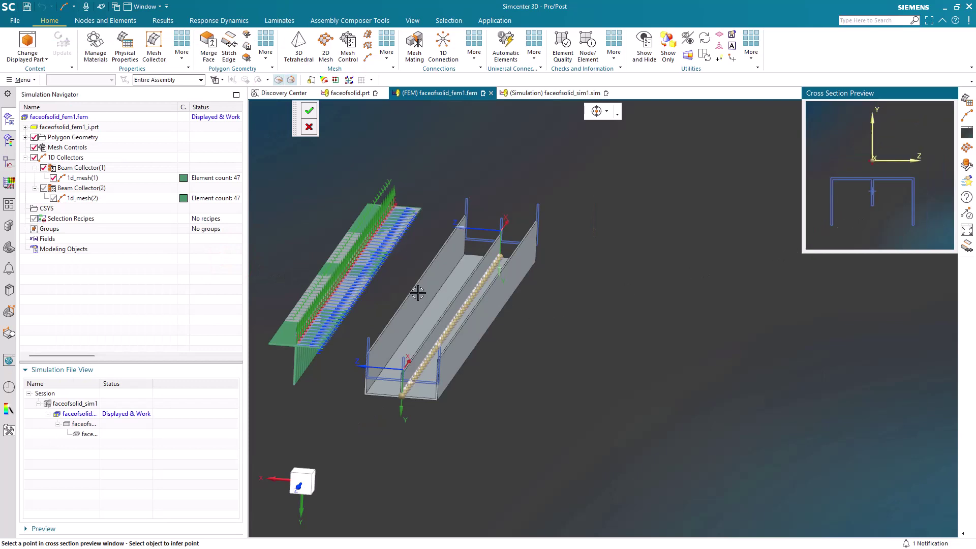
{"action": "middle_click_drag", "start_coordinate": [404, 296], "coordinate": [428, 401]}
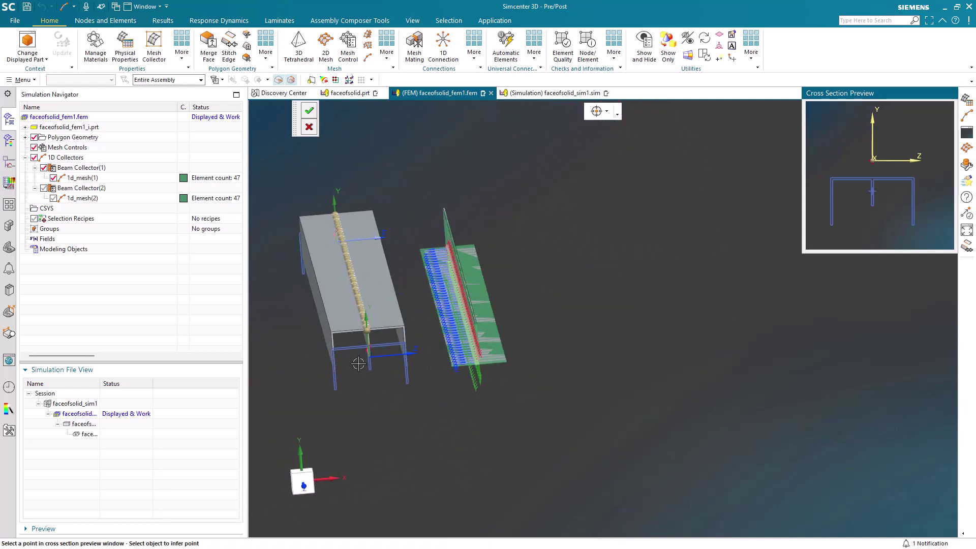
{"action": "scroll", "coordinate": [355, 360], "scroll_direction": "up", "scroll_amount": 4}
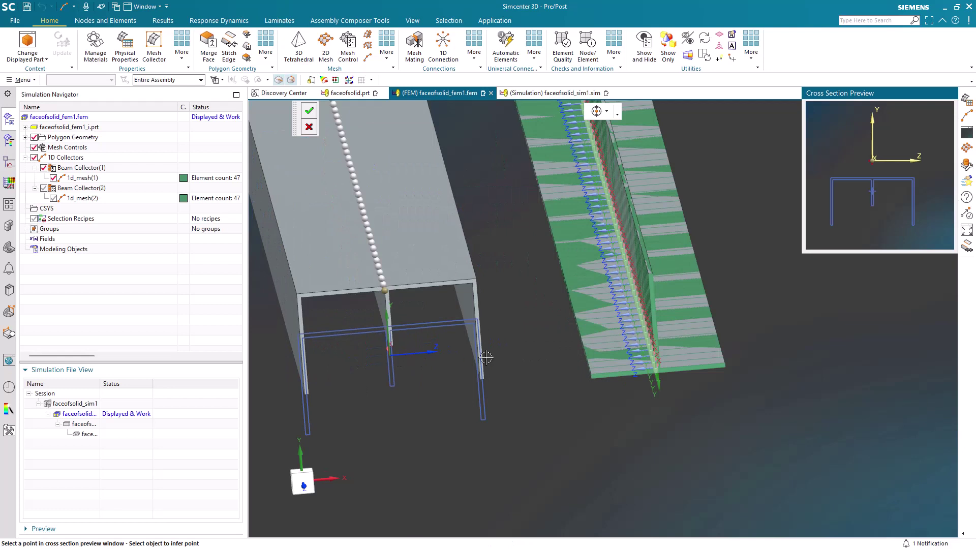
{"action": "left_click", "coordinate": [918, 228]}
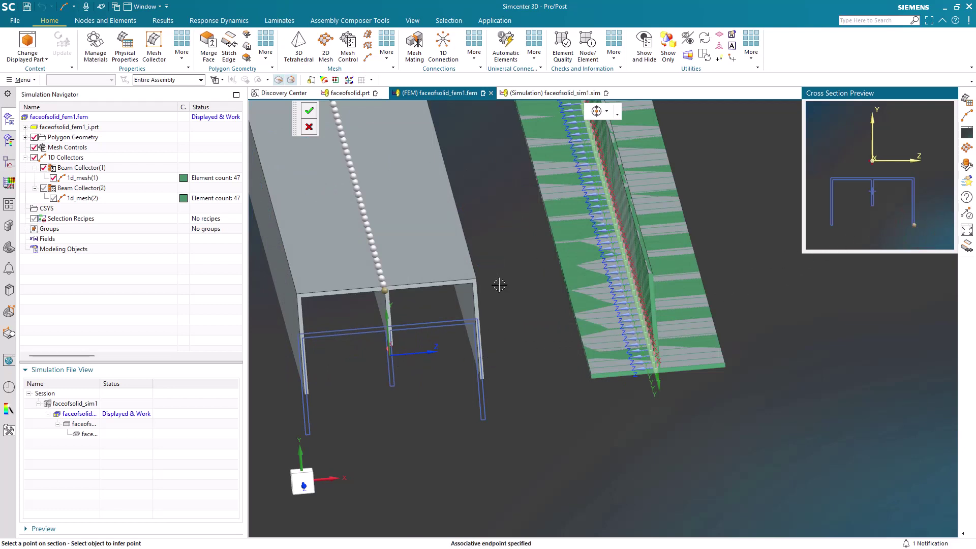
{"action": "left_click", "coordinate": [308, 110]}
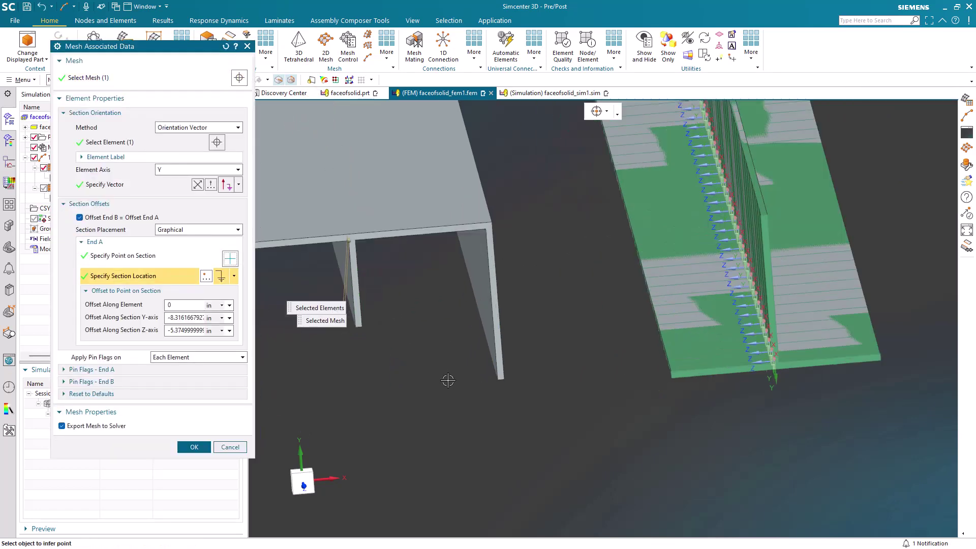
{"action": "scroll", "coordinate": [441, 377], "scroll_direction": "up", "scroll_amount": 2}
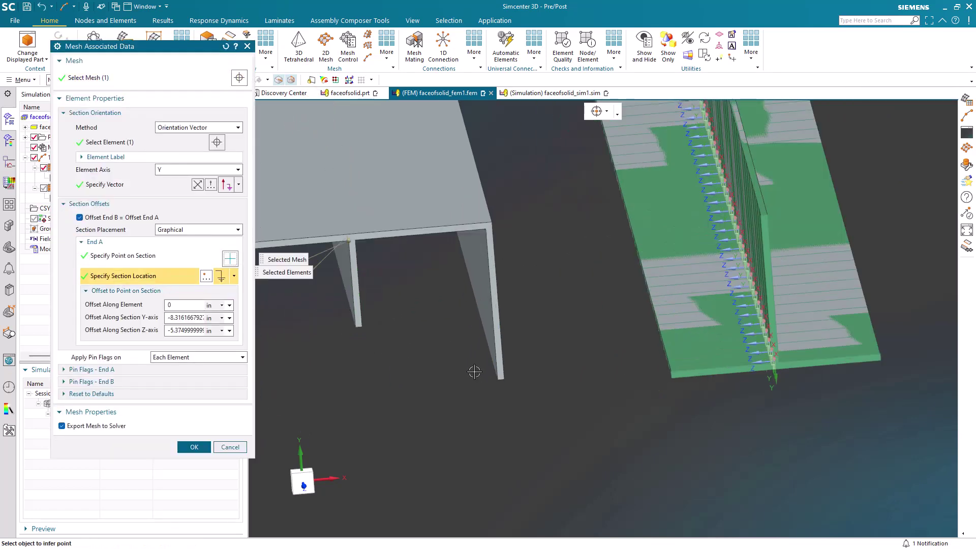
{"action": "scroll", "coordinate": [563, 385], "scroll_direction": "down", "scroll_amount": 2}
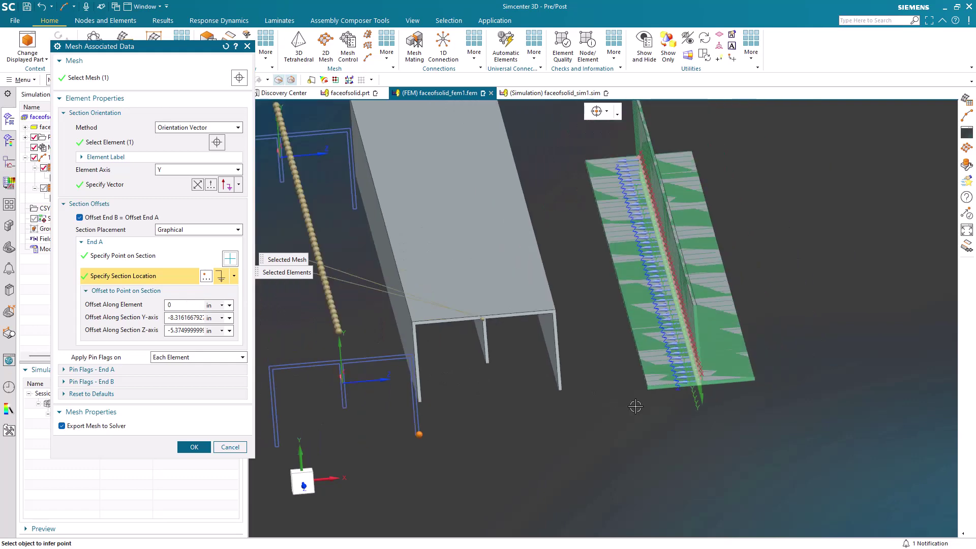
{"action": "left_click", "coordinate": [562, 390]}
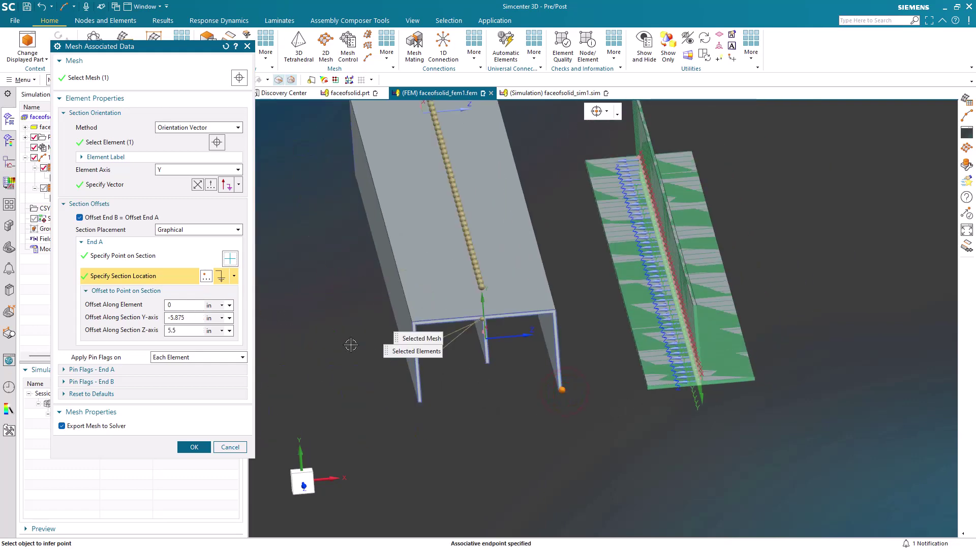
{"action": "left_click", "coordinate": [189, 446]}
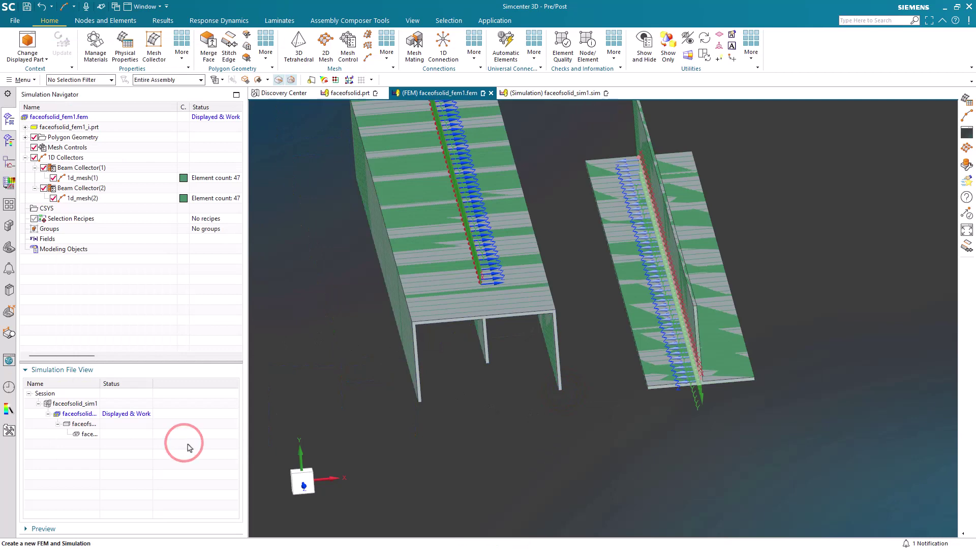
{"action": "mouse_move", "coordinate": [412, 408]}
{"action": "middle_mouse_down"}
{"action": "mouse_move", "coordinate": [395, 403]}
{"action": "mouse_move", "coordinate": [411, 407]}
{"action": "middle_mouse_up"}
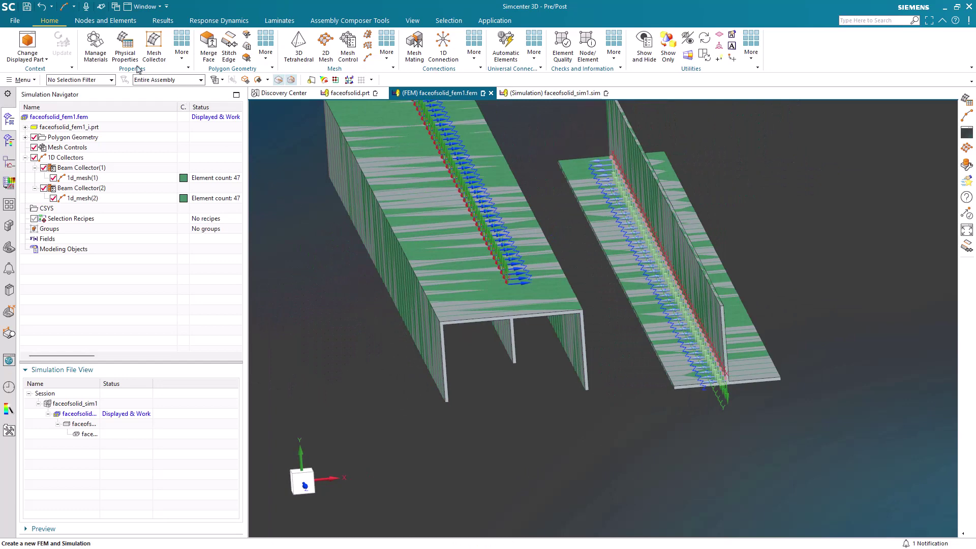
Preview PBEAML1's solver syntax and highlight its DIM values 8, 6, 0.25 and 0.25
{"action": "left_click", "coordinate": [126, 51]}
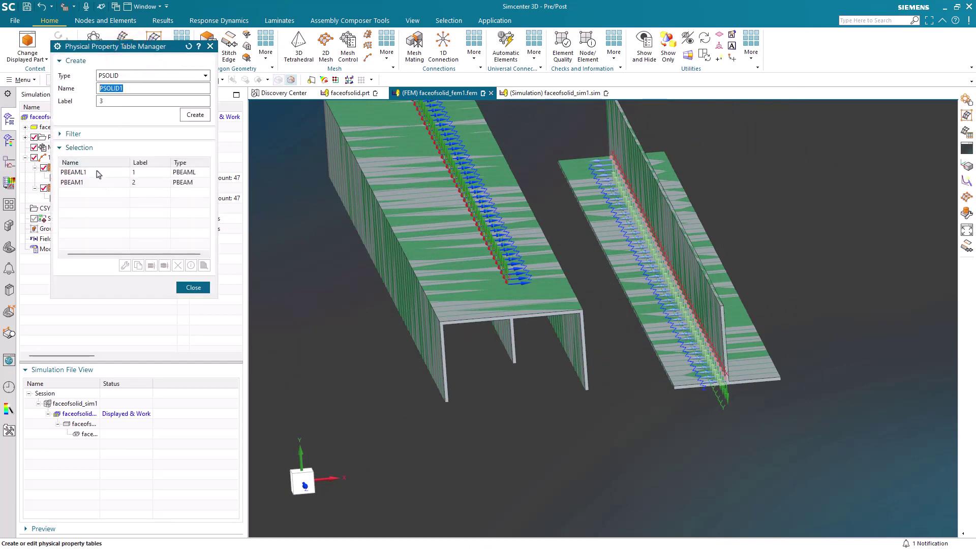
{"action": "right_click", "coordinate": [98, 173]}
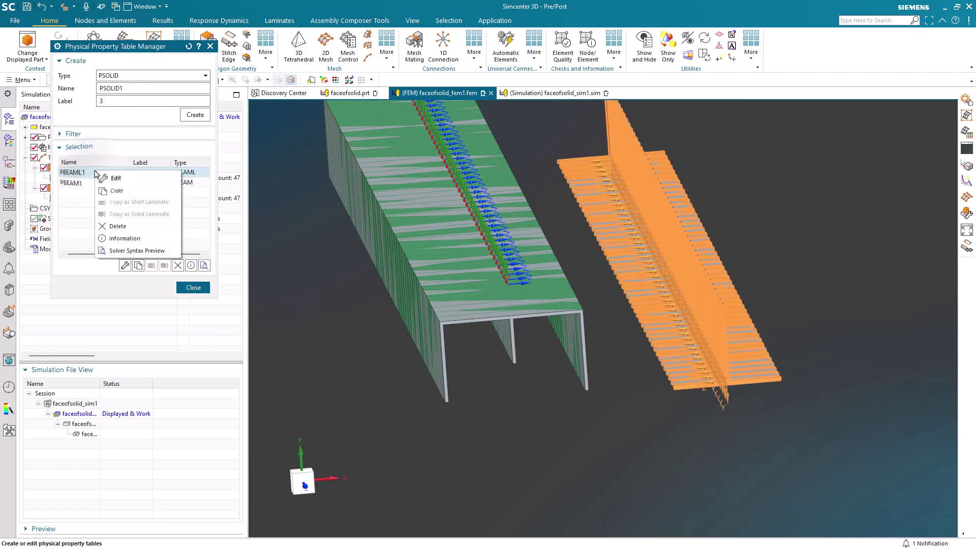
{"action": "left_click", "coordinate": [125, 251]}
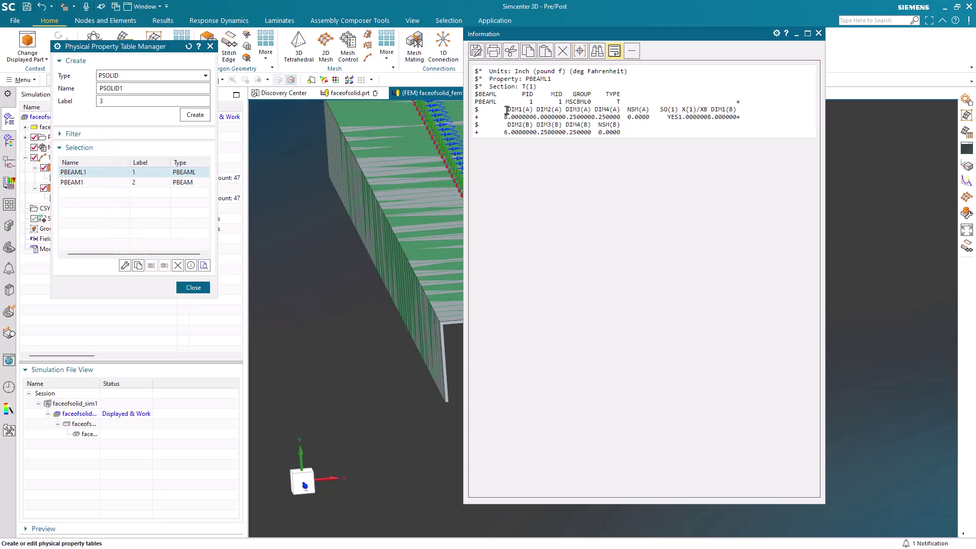
{"action": "left_click_drag", "start_coordinate": [506, 109], "coordinate": [533, 118]}
{"action": "left_click_drag", "start_coordinate": [566, 118], "coordinate": [576, 118]}
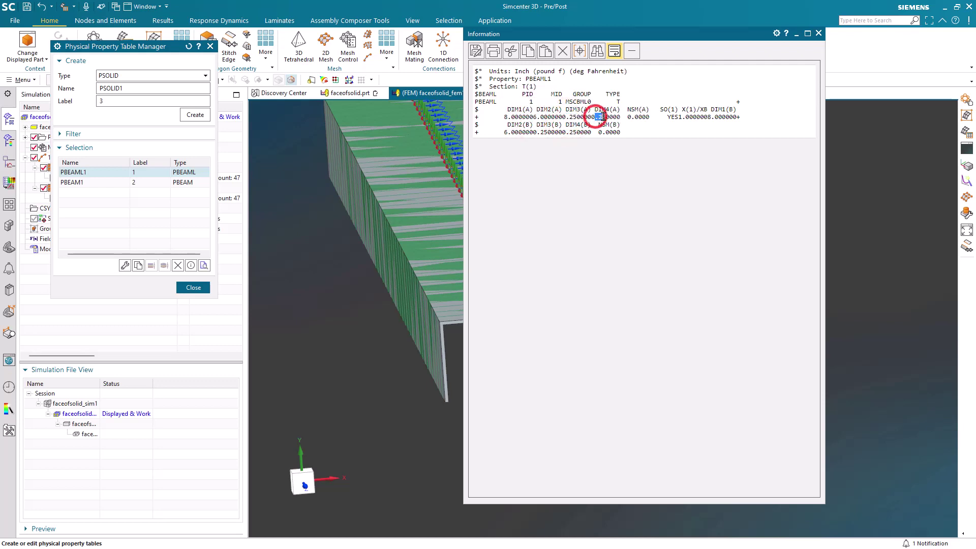
{"action": "left_click_drag", "start_coordinate": [603, 117], "coordinate": [605, 117]}
Review PBEAM1's solver syntax and section inertia entries, then close the property tables
{"action": "left_click", "coordinate": [818, 34]}
{"action": "left_click", "coordinate": [76, 183]}
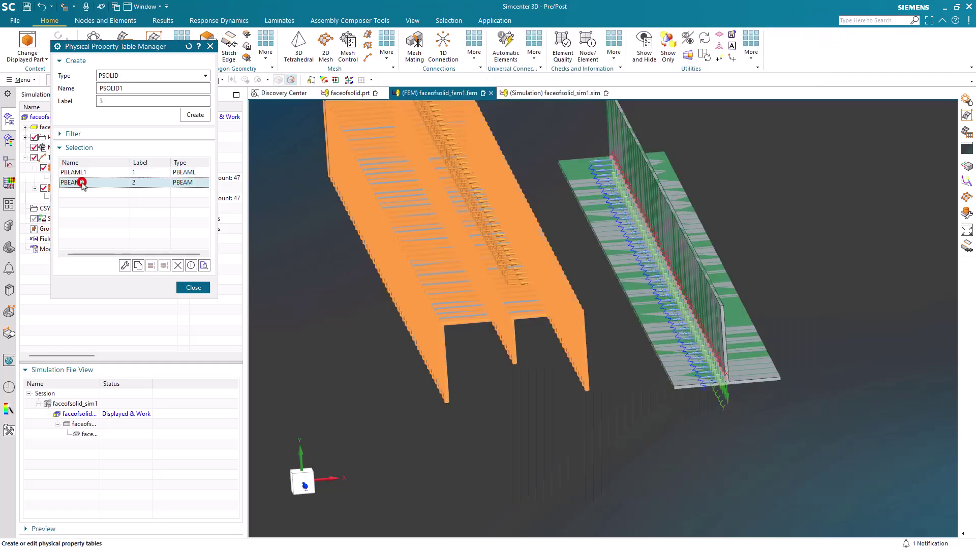
{"action": "right_click", "coordinate": [83, 185]}
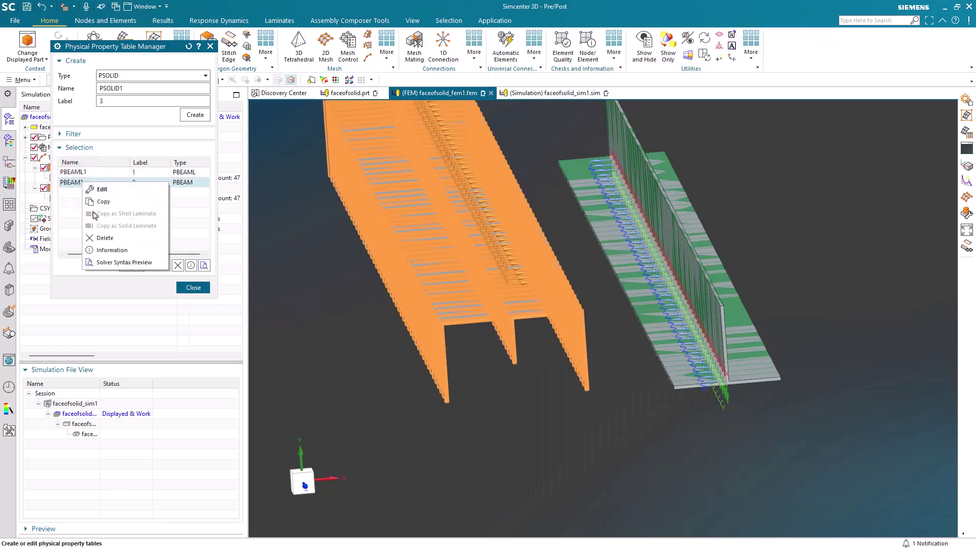
{"action": "left_click", "coordinate": [107, 261]}
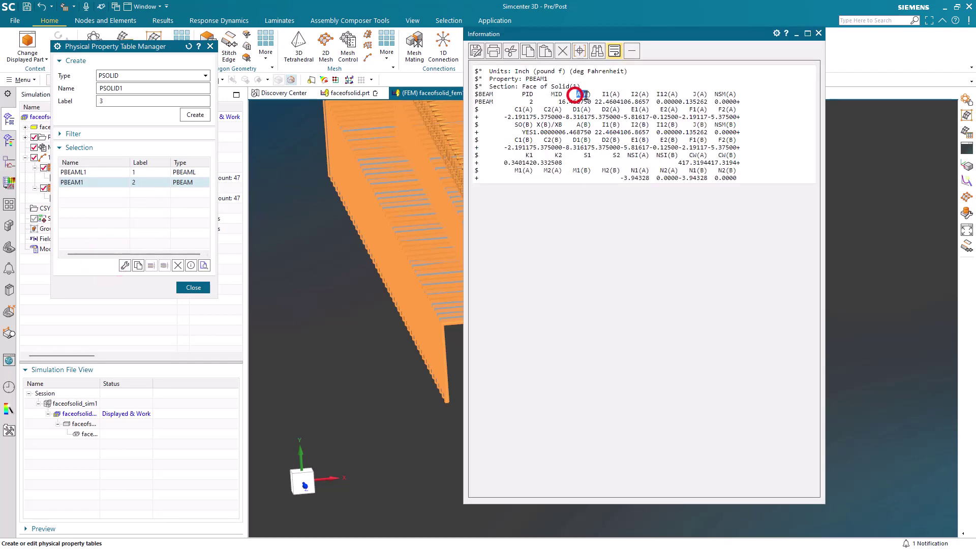
{"action": "left_click_drag", "start_coordinate": [584, 95], "coordinate": [683, 97]}
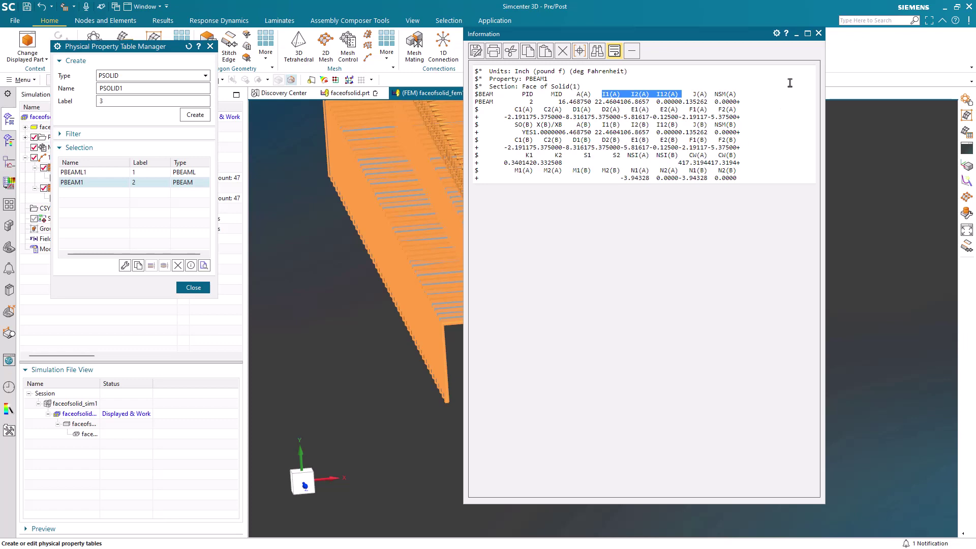
{"action": "left_click", "coordinate": [818, 33]}
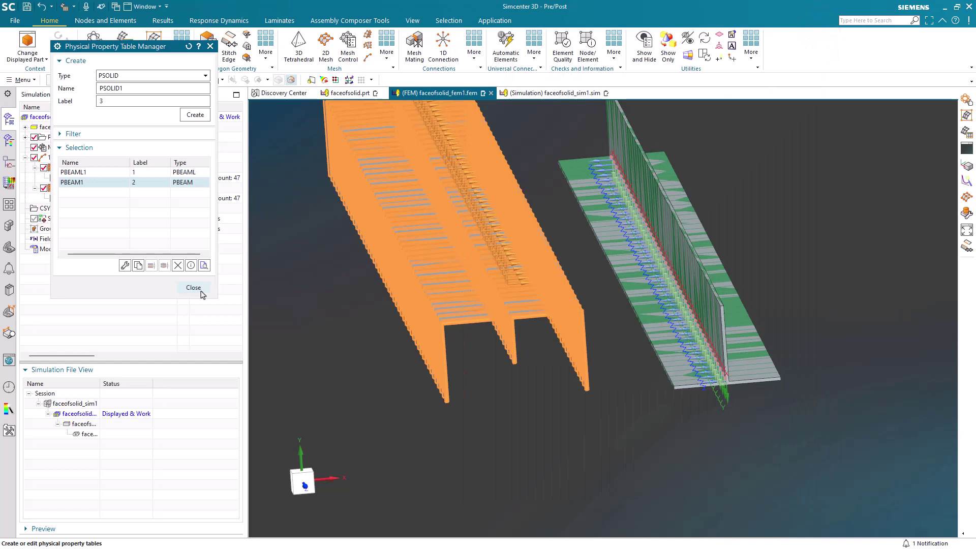
{"action": "left_click", "coordinate": [194, 287]}
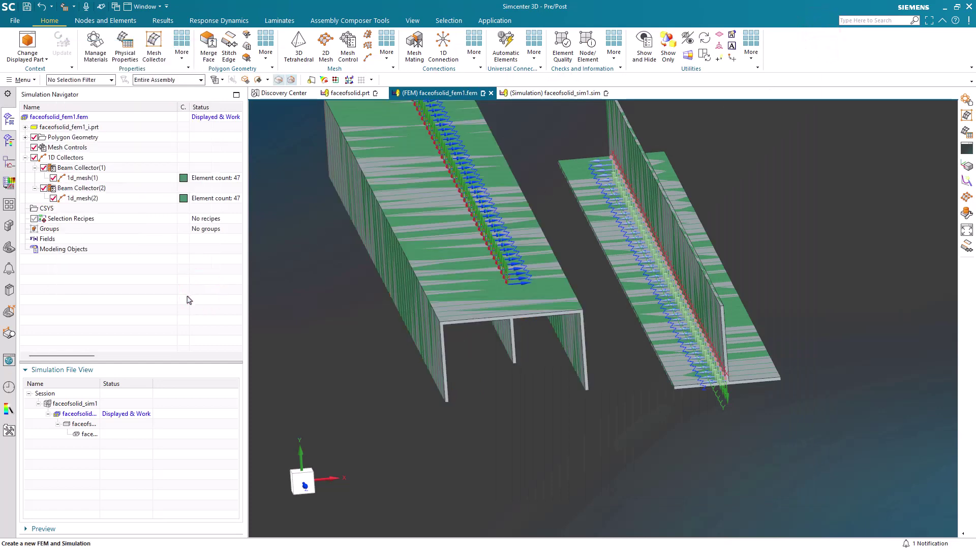
In the simulation file, start a Fixed Constraint with selection limited to polygon vertices
{"action": "left_click", "coordinate": [534, 95]}
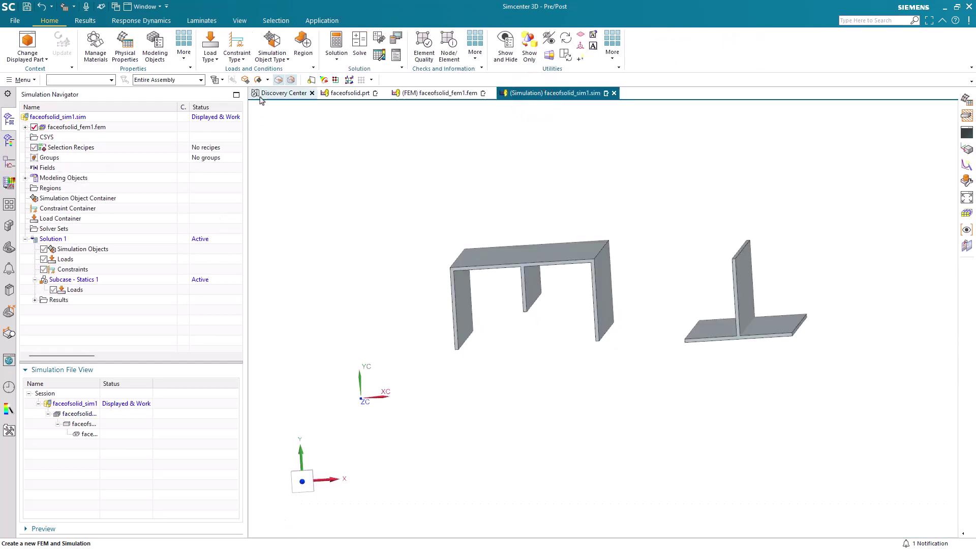
{"action": "left_click", "coordinate": [237, 53]}
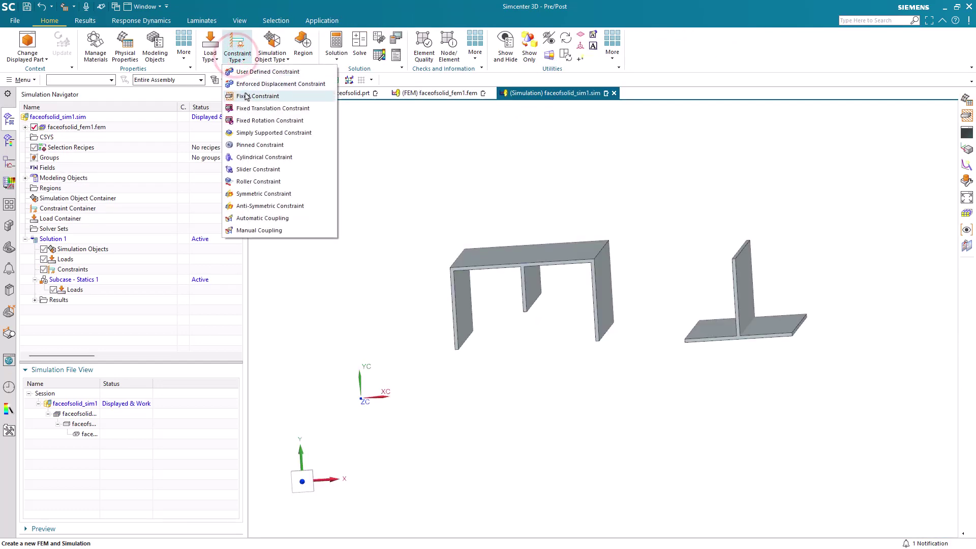
{"action": "left_click", "coordinate": [246, 97]}
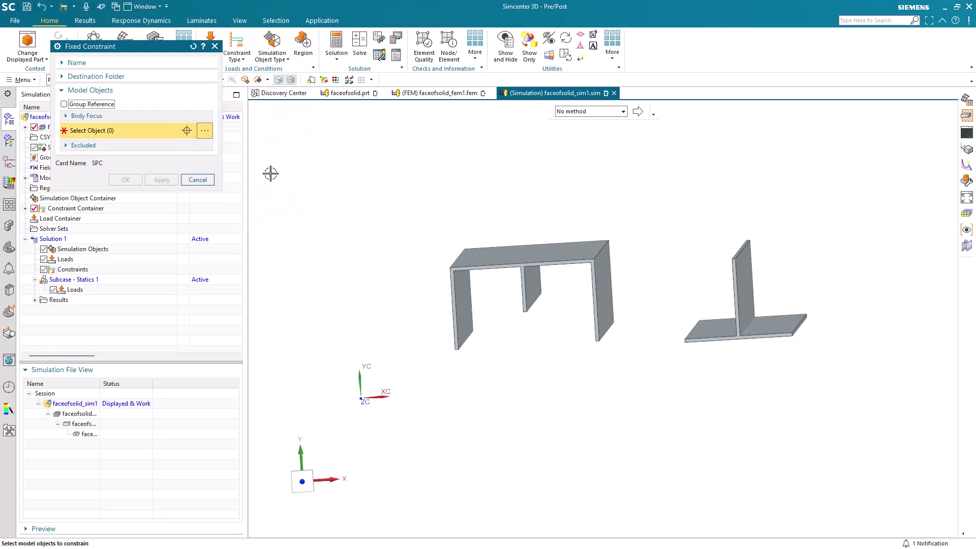
{"action": "scroll", "coordinate": [531, 271], "scroll_direction": "down", "scroll_amount": 5}
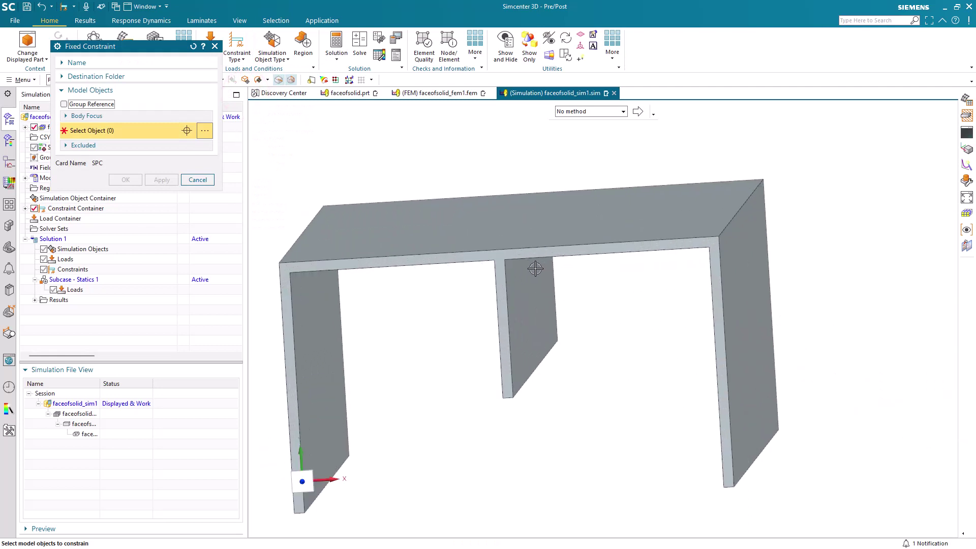
{"action": "mouse_move", "coordinate": [532, 270]}
{"action": "middle_mouse_down"}
{"action": "mouse_move", "coordinate": [535, 259]}
{"action": "mouse_move", "coordinate": [540, 272]}
{"action": "middle_mouse_up"}
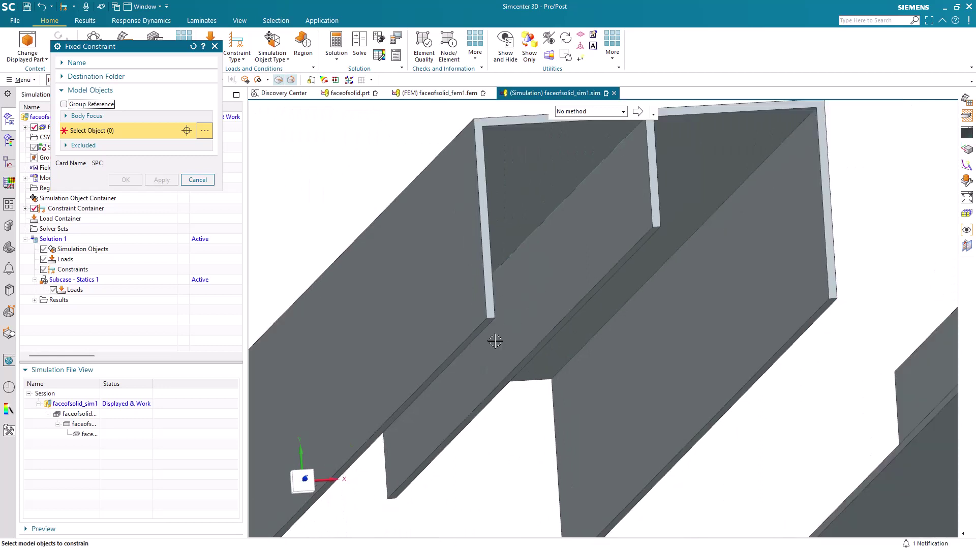
{"action": "scroll", "coordinate": [495, 340], "scroll_direction": "up", "scroll_amount": 1}
{"action": "scroll", "coordinate": [630, 146], "scroll_direction": "down", "scroll_amount": 4}
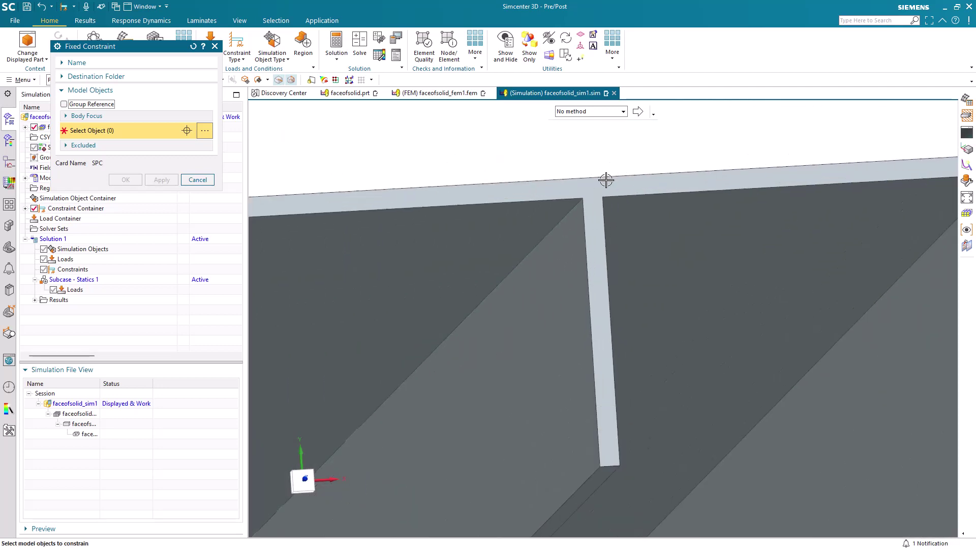
{"action": "left_click_drag", "start_coordinate": [138, 47], "coordinate": [185, 108]}
{"action": "left_click", "coordinate": [103, 79]}
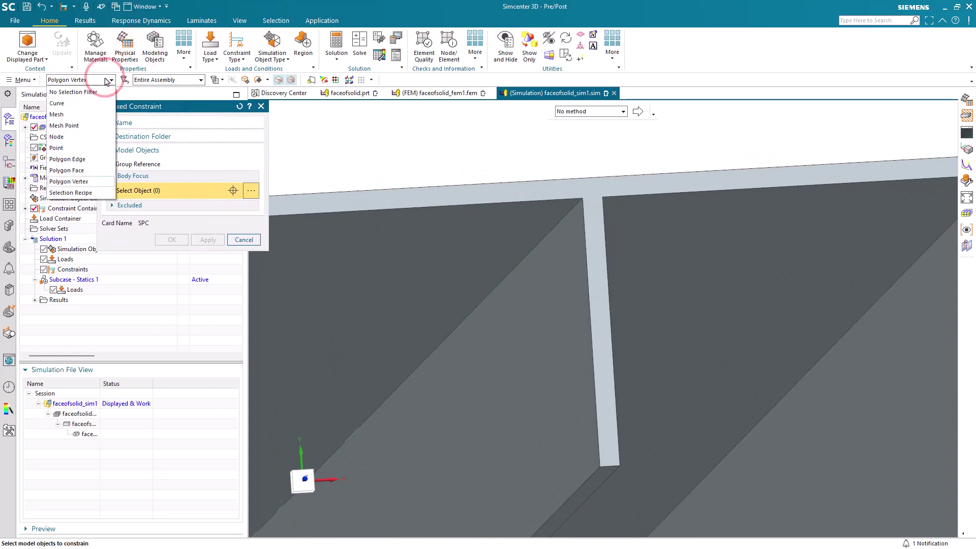
{"action": "left_click", "coordinate": [105, 80]}
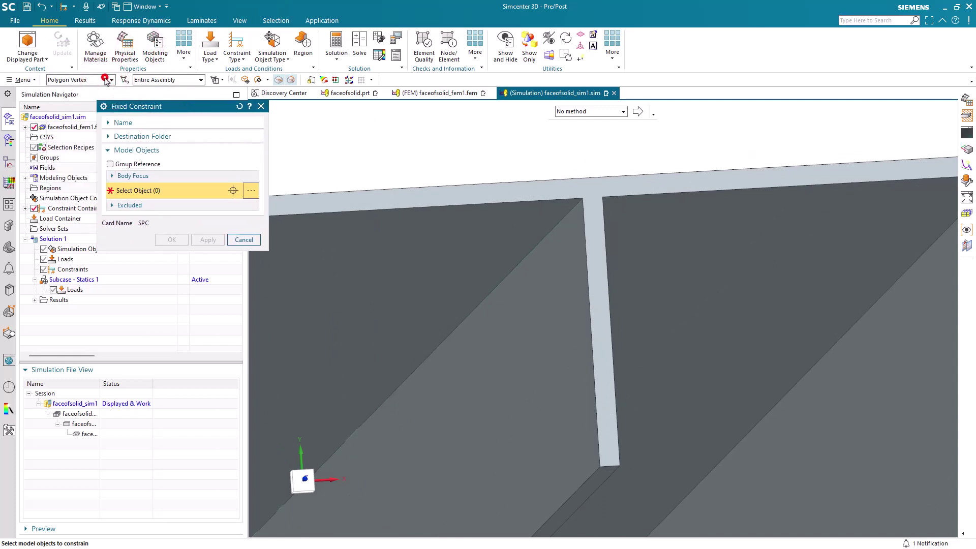
Fix the four end vertices of the channel and T-beam
{"action": "left_click", "coordinate": [582, 200]}
{"action": "middle_click_drag", "start_coordinate": [582, 200], "coordinate": [576, 203]}
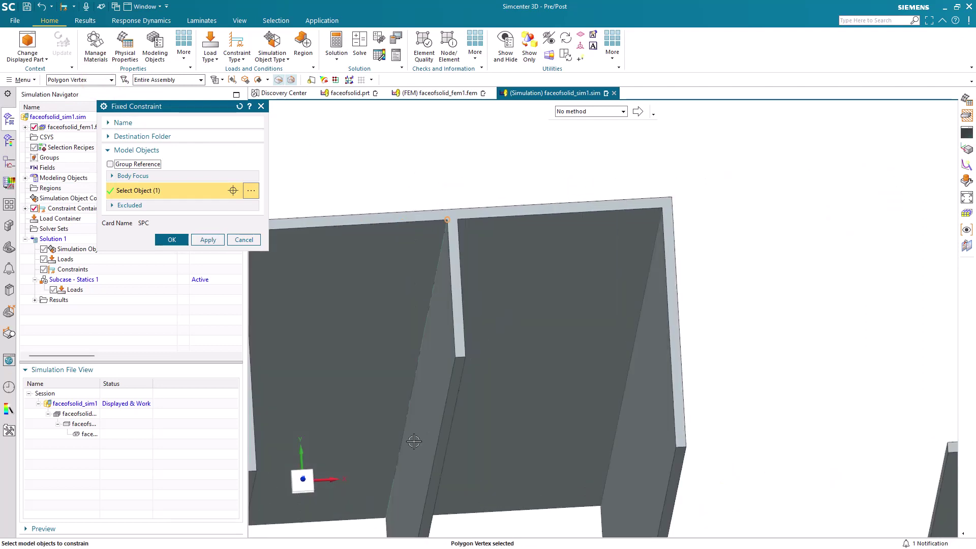
{"action": "left_click", "coordinate": [385, 517]}
{"action": "scroll", "coordinate": [385, 517], "scroll_direction": "down", "scroll_amount": 4}
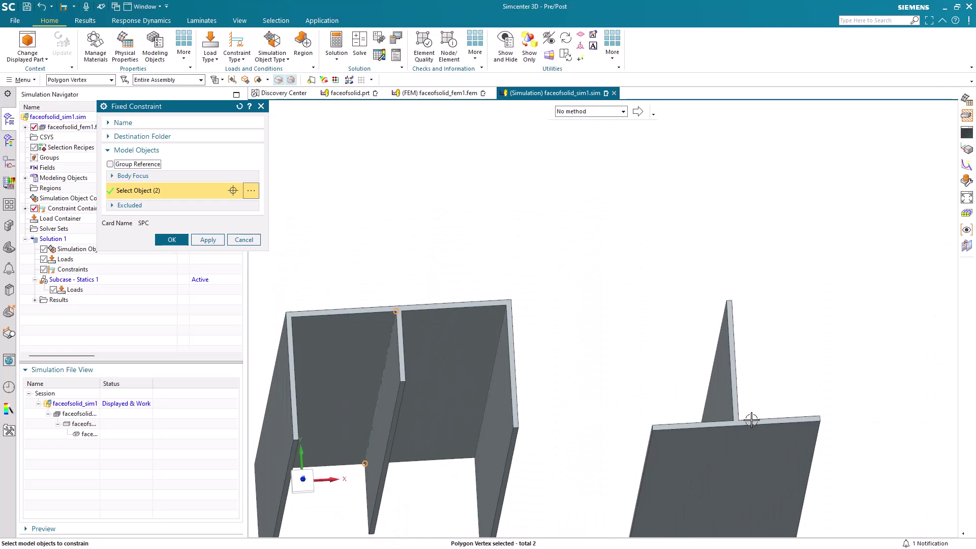
{"action": "middle_click_drag", "start_coordinate": [751, 420], "coordinate": [745, 433]}
{"action": "scroll", "coordinate": [746, 432], "scroll_direction": "up", "scroll_amount": 4}
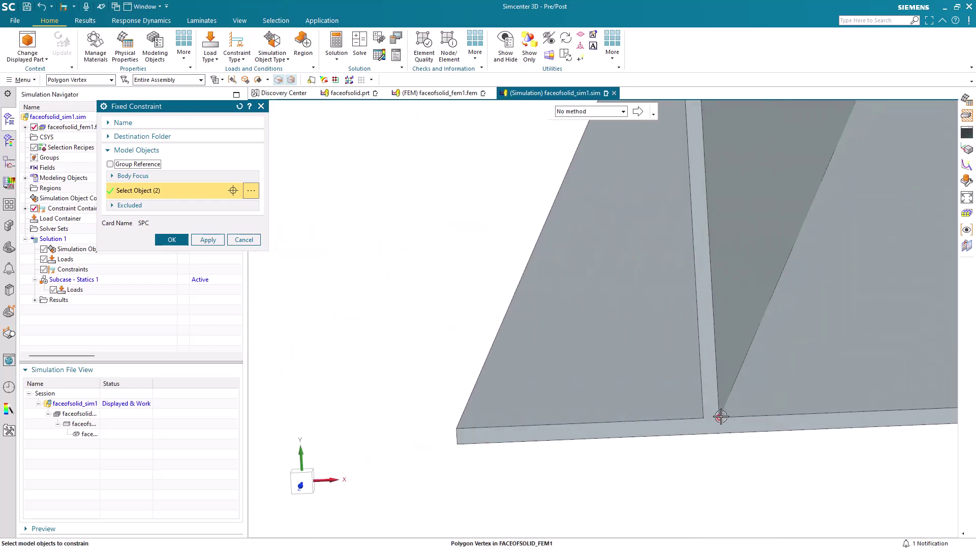
{"action": "left_click", "coordinate": [721, 417]}
{"action": "scroll", "coordinate": [650, 440], "scroll_direction": "down", "scroll_amount": 4}
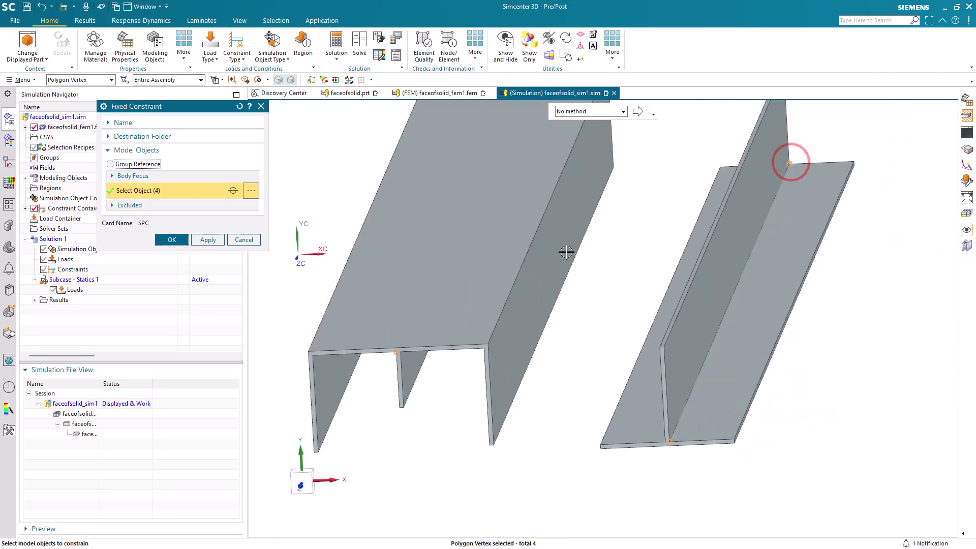
{"action": "left_click", "coordinate": [173, 240]}
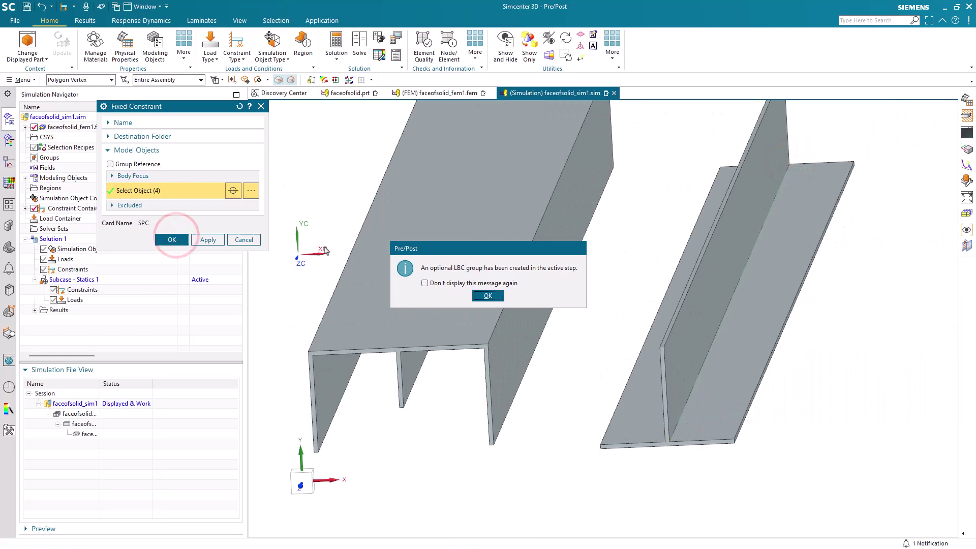
Apply a gravity load of 386.2204724409 in/s² along -YC to the whole model
{"action": "left_click", "coordinate": [478, 298]}
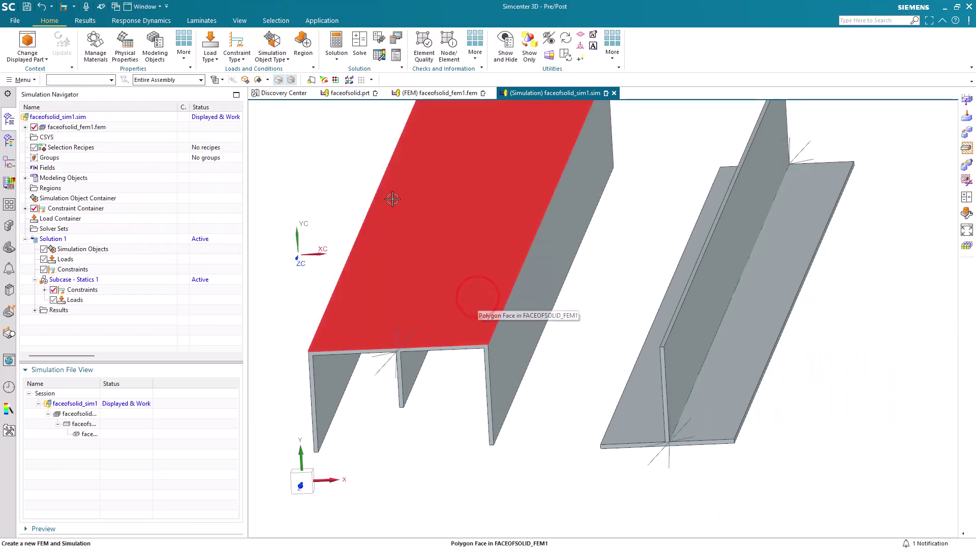
{"action": "left_click", "coordinate": [216, 55]}
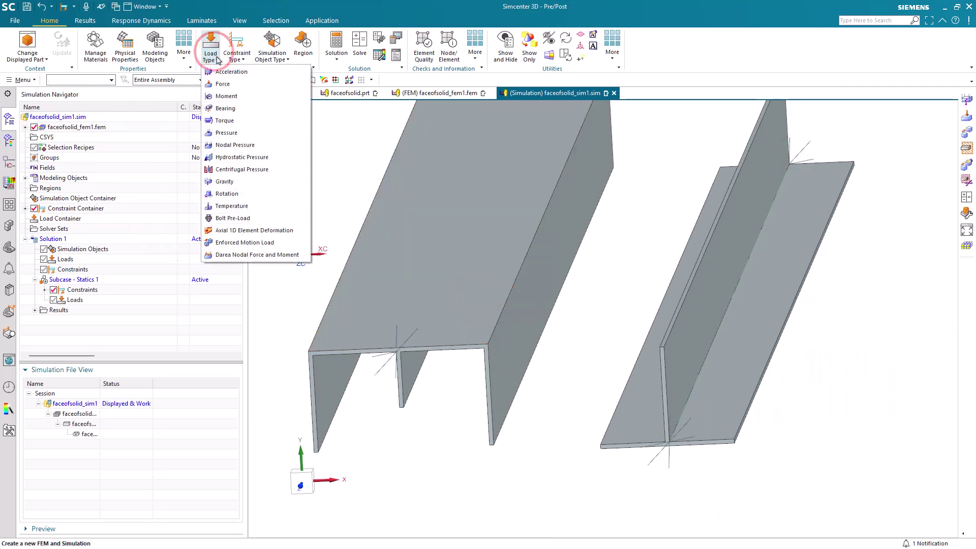
{"action": "left_click", "coordinate": [243, 181]}
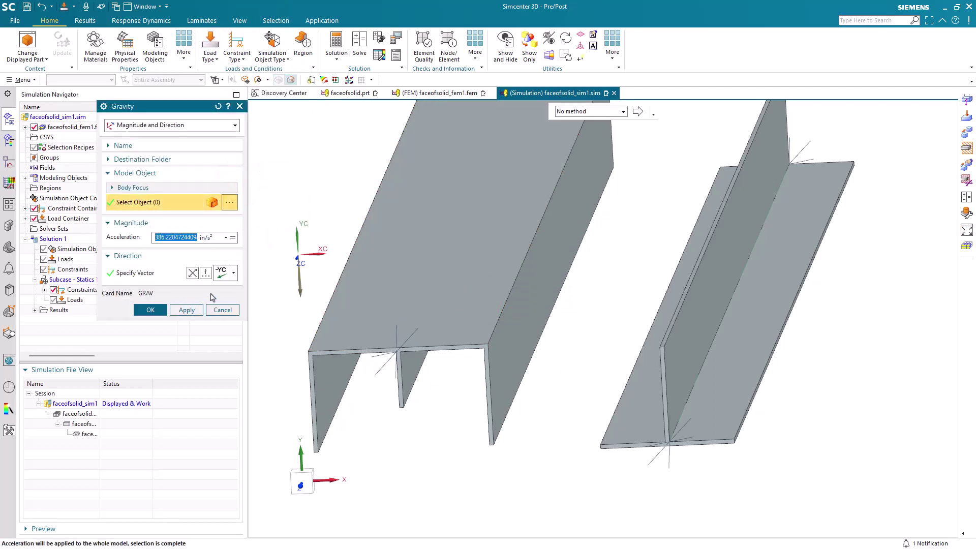
{"action": "left_click", "coordinate": [151, 309]}
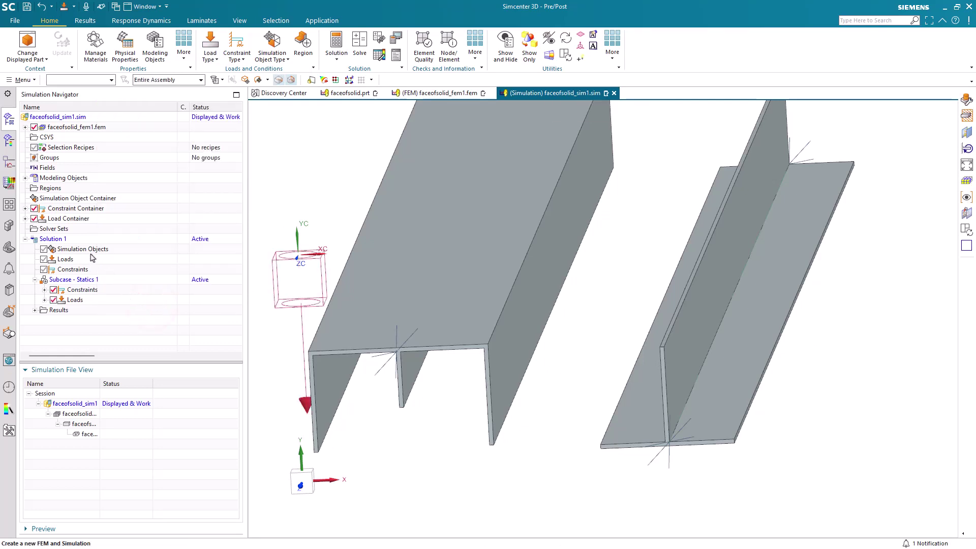
Solve Solution 1 with Nastran, skip reviewing results, and close the log and job monitor
{"action": "right_click", "coordinate": [58, 240]}
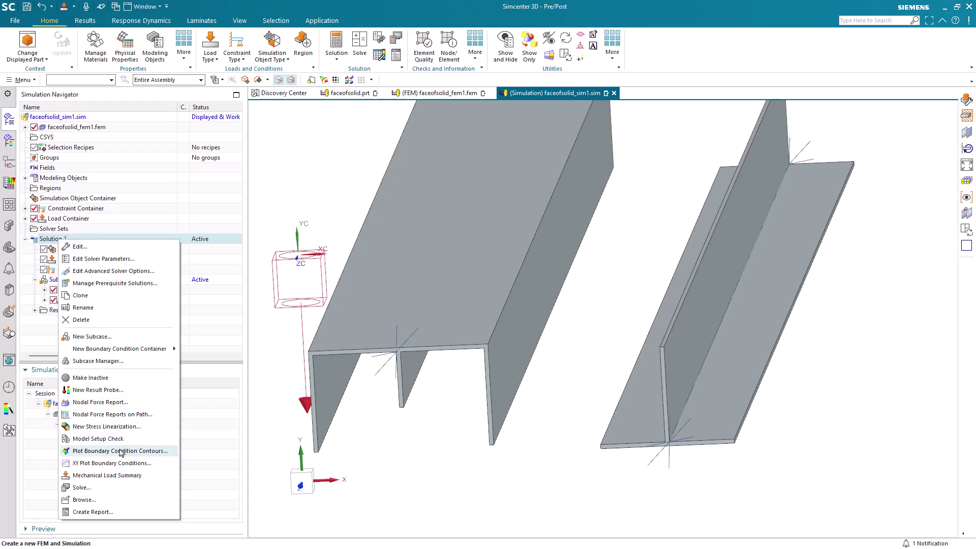
{"action": "left_click", "coordinate": [114, 487]}
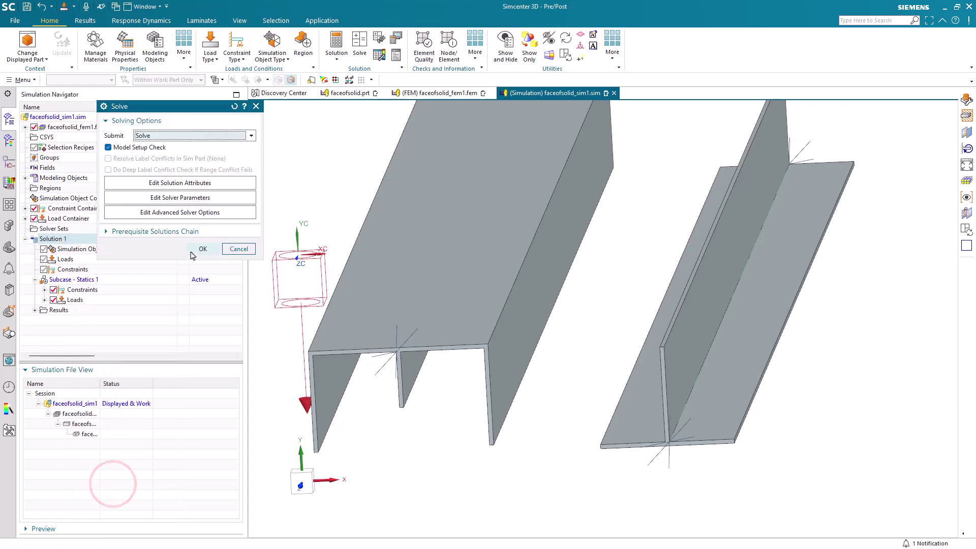
{"action": "left_click", "coordinate": [192, 250]}
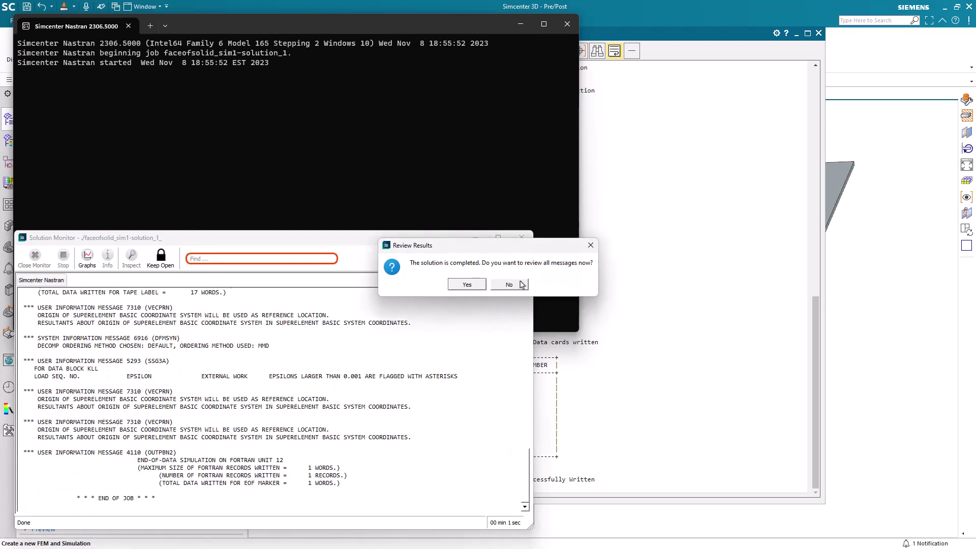
{"action": "left_click", "coordinate": [522, 285]}
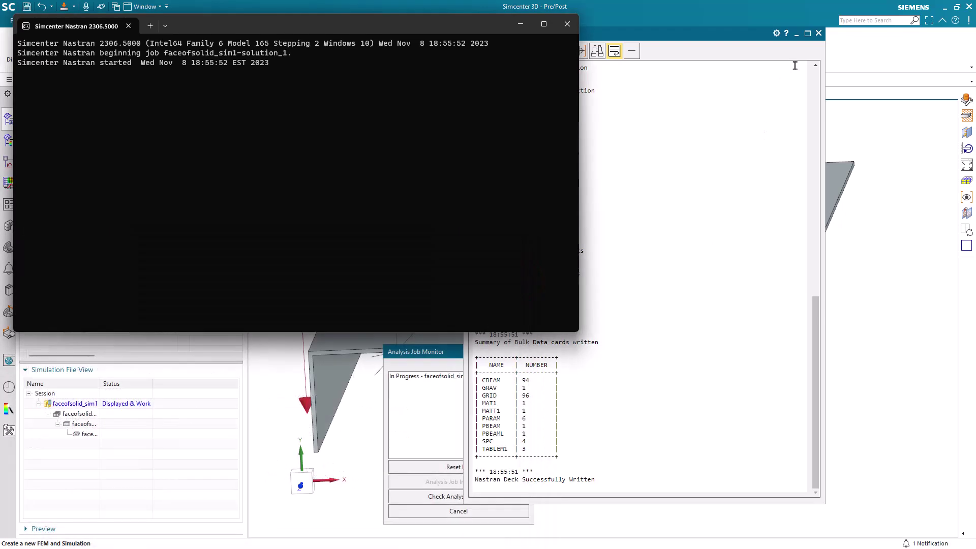
{"action": "left_click", "coordinate": [819, 33]}
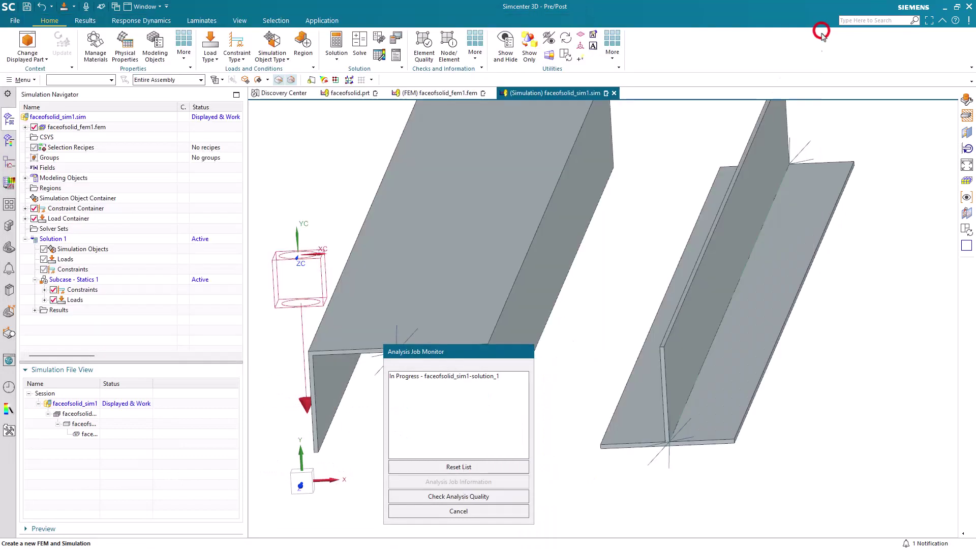
{"action": "left_click", "coordinate": [486, 514]}
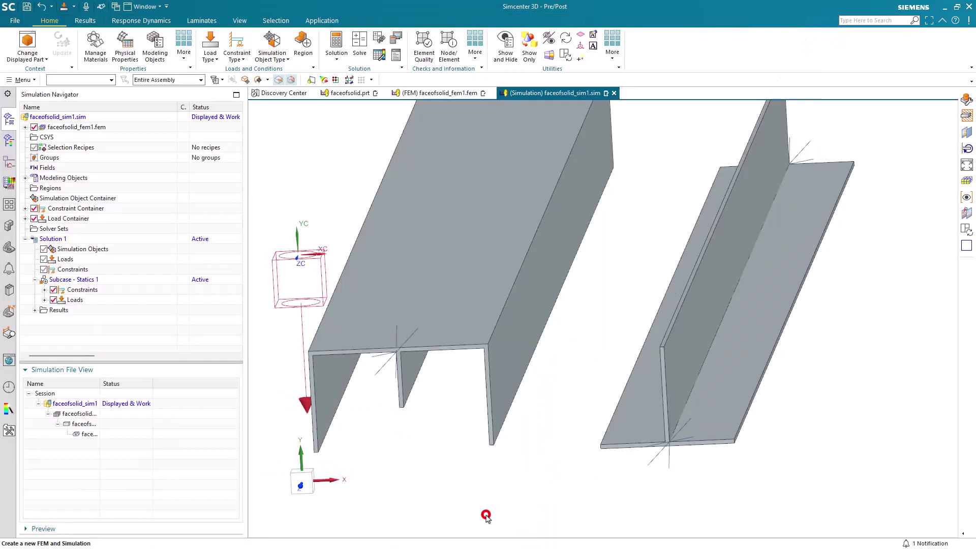
Load the Solution 1 results and plot the nodal displacement contour on the beams
{"action": "left_click", "coordinate": [34, 312]}
{"action": "double_click", "coordinate": [70, 320]}
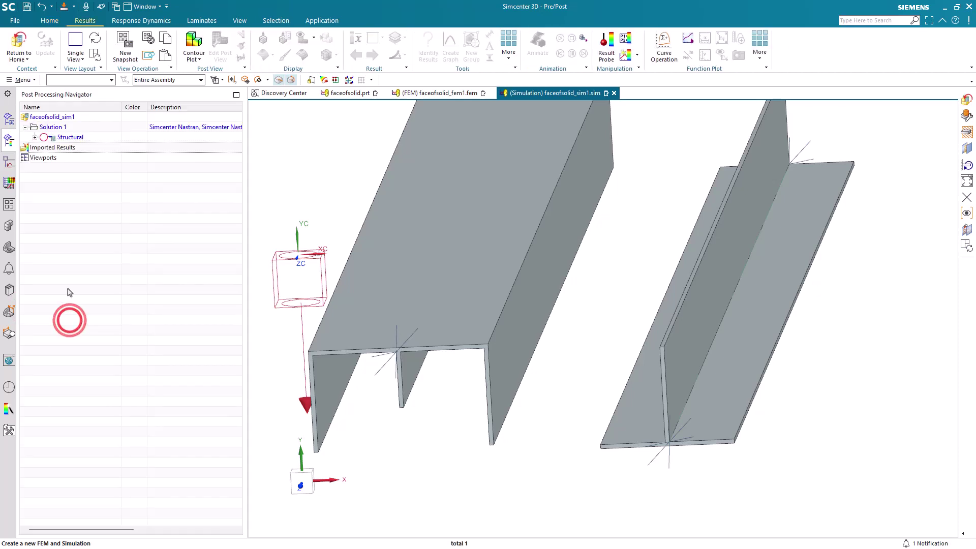
{"action": "left_click", "coordinate": [34, 137]}
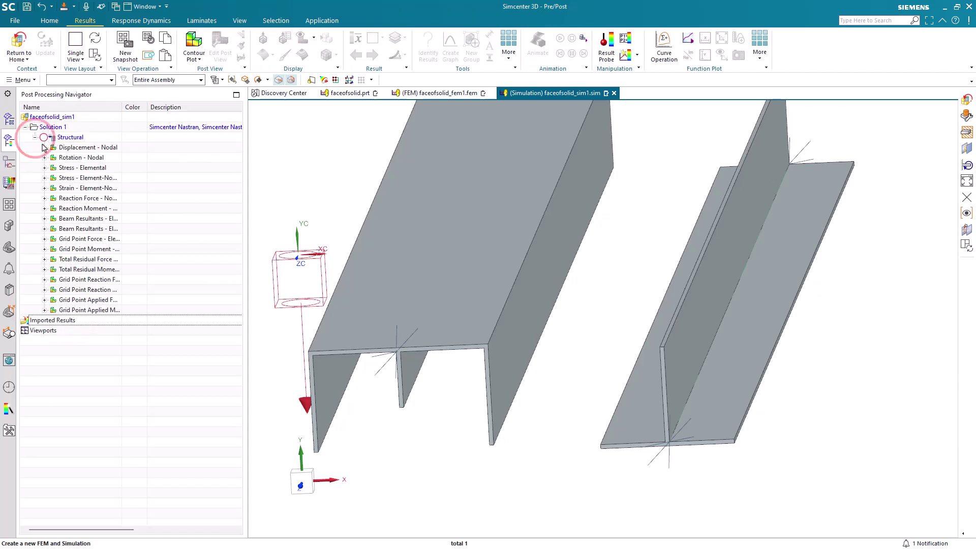
{"action": "double_click", "coordinate": [71, 148]}
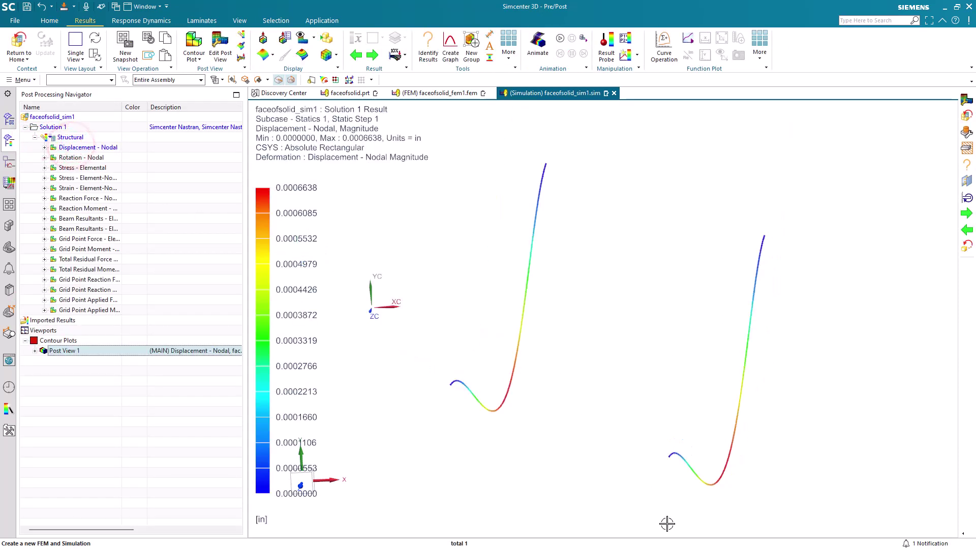
{"action": "mouse_move", "coordinate": [638, 488]}
{"action": "middle_mouse_down"}
{"action": "mouse_move", "coordinate": [682, 483]}
{"action": "mouse_move", "coordinate": [653, 487]}
{"action": "middle_mouse_up"}
{"action": "scroll", "coordinate": [533, 358], "scroll_direction": "down", "scroll_amount": 1}
{"action": "scroll", "coordinate": [617, 483], "scroll_direction": "up", "scroll_amount": 2}
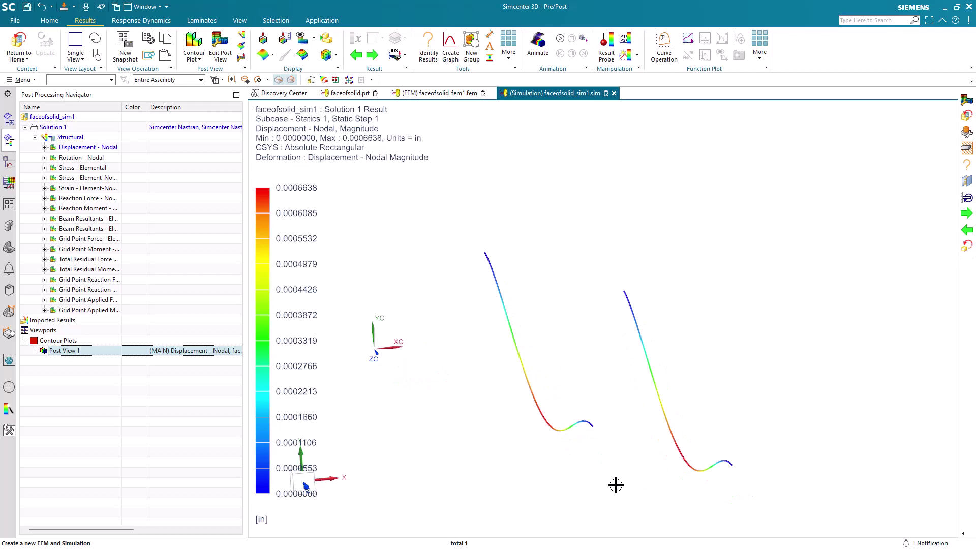
Set the post view Beam Display Style to Solid to show 3D beam sections
{"action": "left_click", "coordinate": [220, 45]}
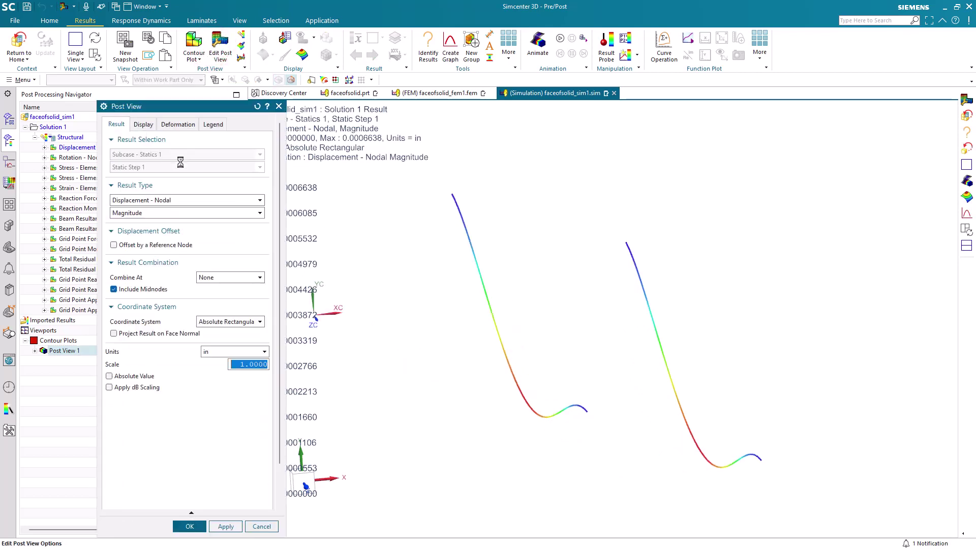
{"action": "left_click", "coordinate": [143, 124]}
{"action": "left_click", "coordinate": [231, 174]}
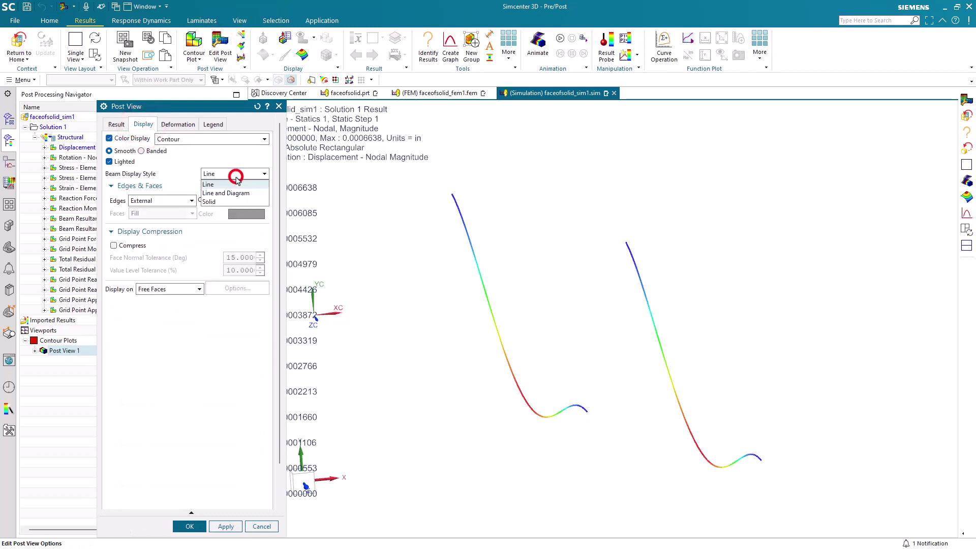
{"action": "left_click", "coordinate": [232, 202]}
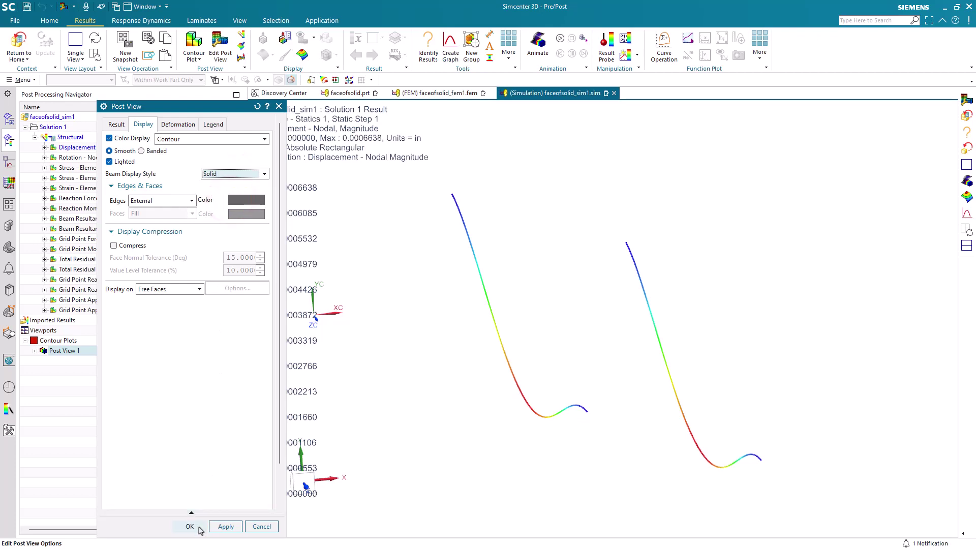
{"action": "left_click", "coordinate": [189, 526]}
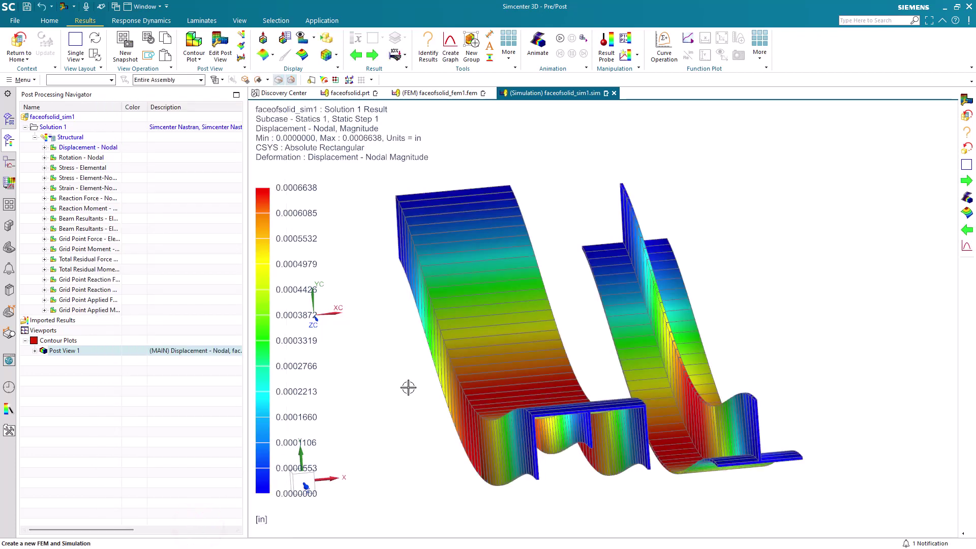
{"action": "mouse_move", "coordinate": [408, 387]}
{"action": "middle_mouse_down"}
{"action": "mouse_move", "coordinate": [388, 392]}
{"action": "mouse_move", "coordinate": [411, 387]}
{"action": "middle_mouse_up"}
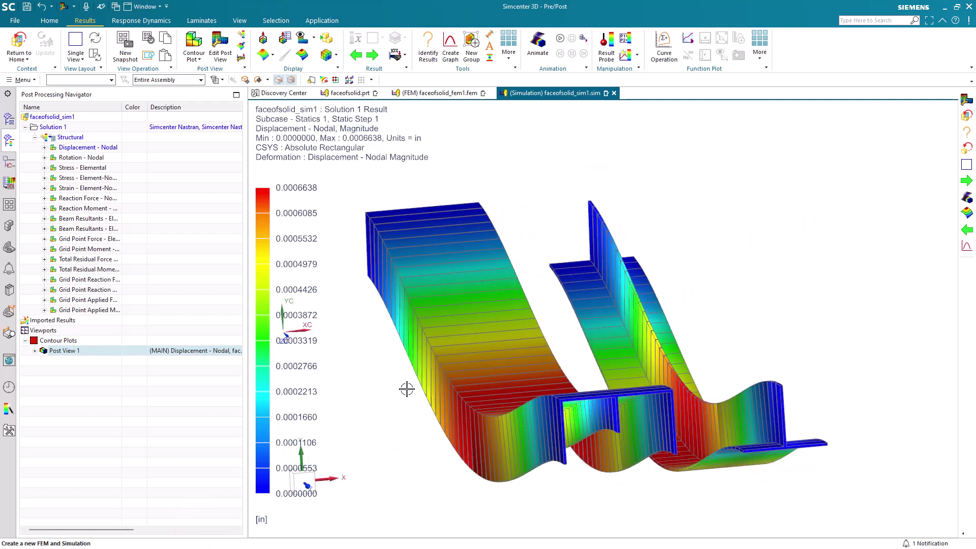
Plot the Max Principal component of the element-nodal stress contour
{"action": "double_click", "coordinate": [85, 179]}
{"action": "left_click", "coordinate": [44, 177]}
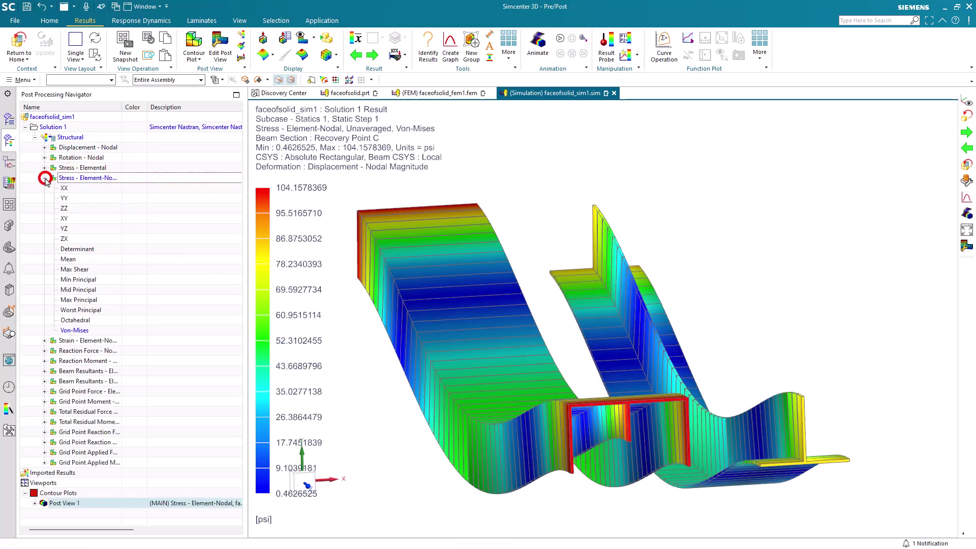
{"action": "double_click", "coordinate": [69, 300]}
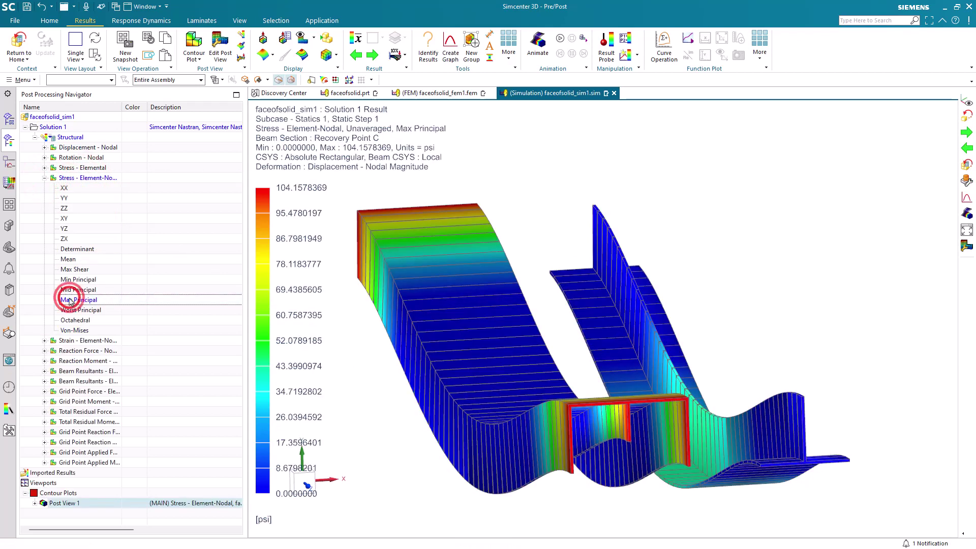
Display beam stresses at Recovery Point D, then at Recovery Point E
{"action": "left_click", "coordinate": [216, 55]}
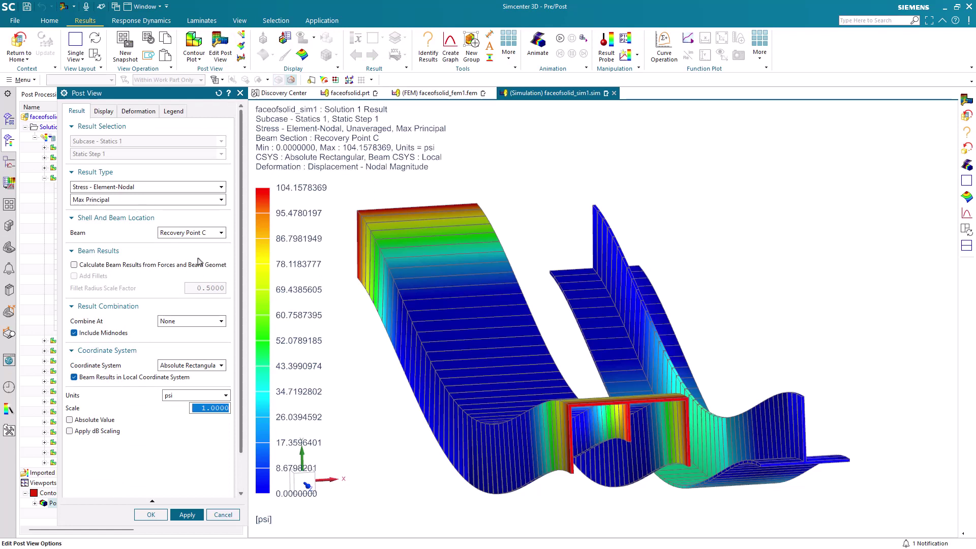
{"action": "left_click", "coordinate": [215, 234]}
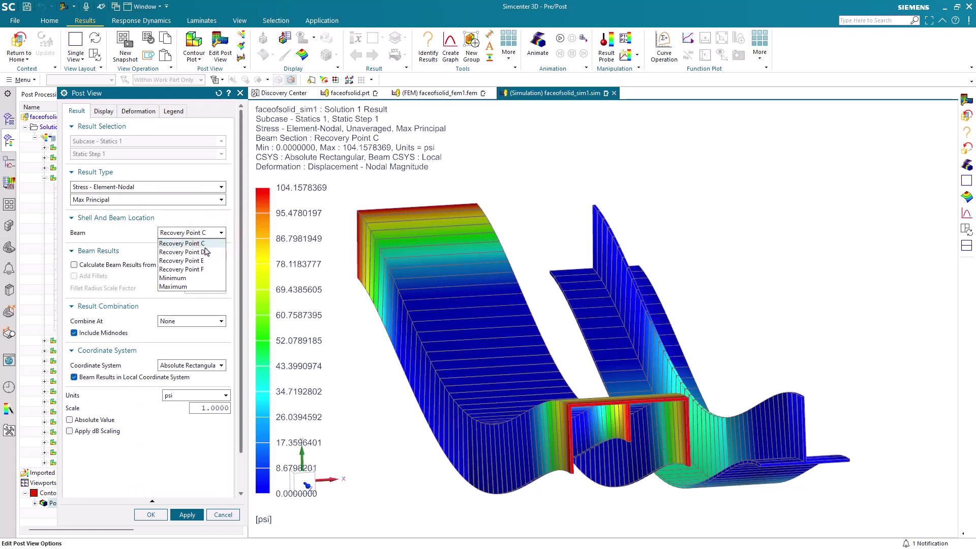
{"action": "left_click", "coordinate": [205, 252]}
{"action": "left_click", "coordinate": [187, 515]}
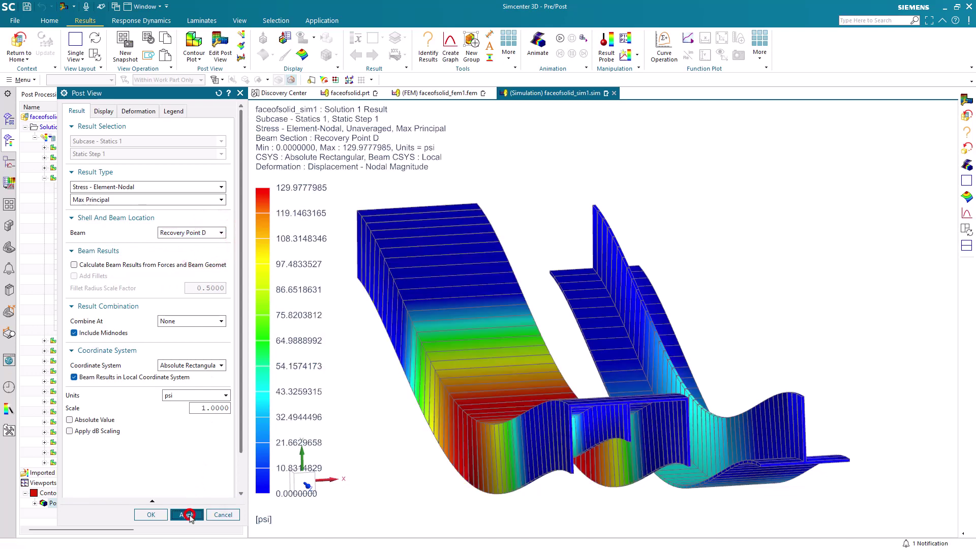
{"action": "left_click", "coordinate": [212, 232]}
{"action": "left_click", "coordinate": [211, 261]}
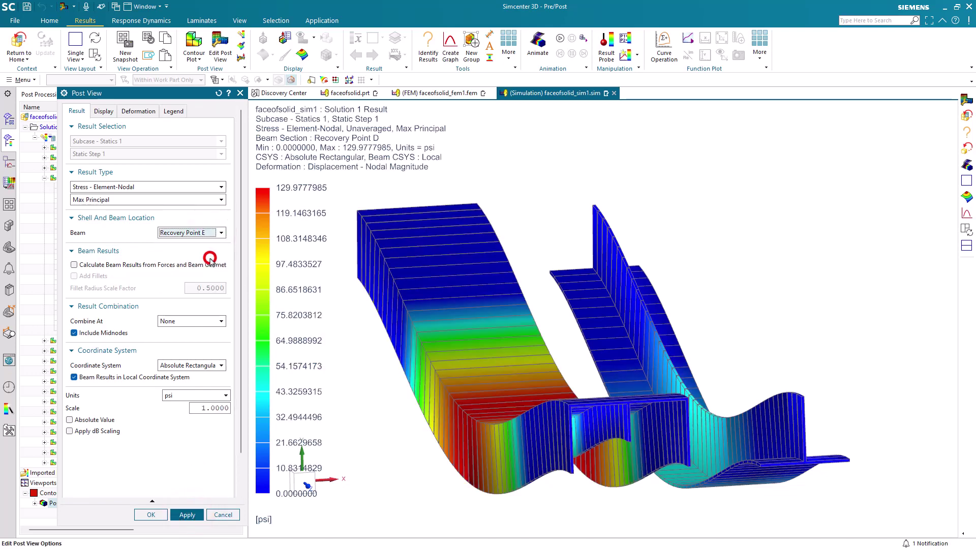
{"action": "left_click", "coordinate": [187, 515]}
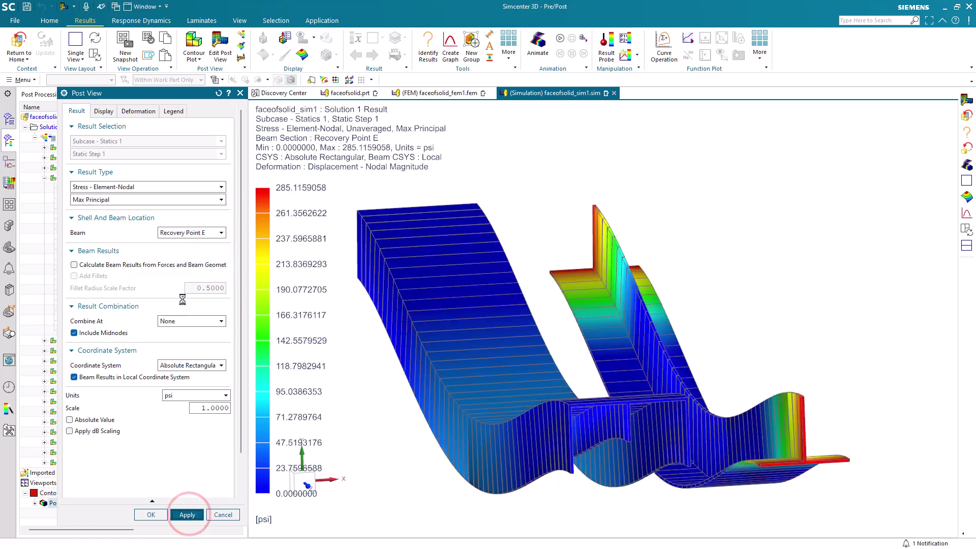
Set the beam stress recovery to Maximum over all recovery points
{"action": "left_click", "coordinate": [212, 235]}
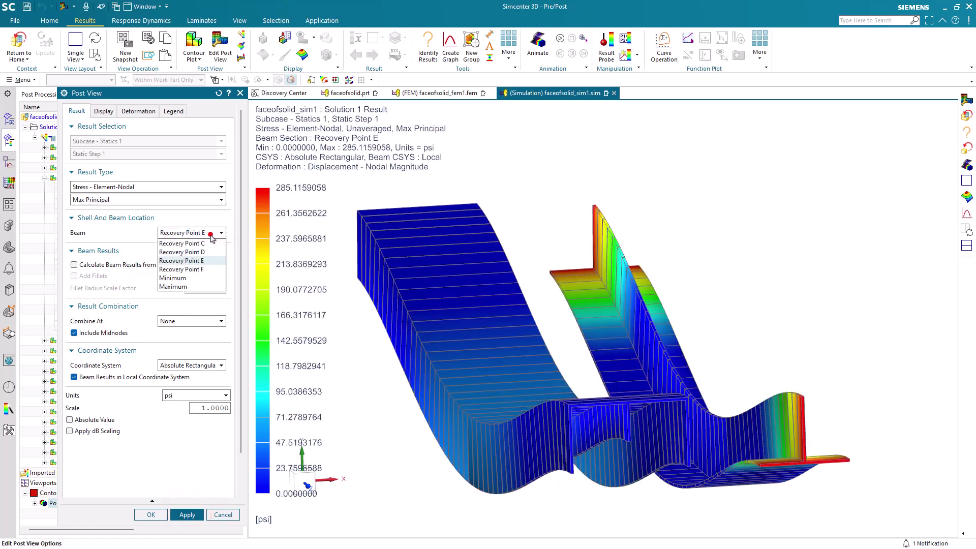
{"action": "left_click", "coordinate": [189, 286]}
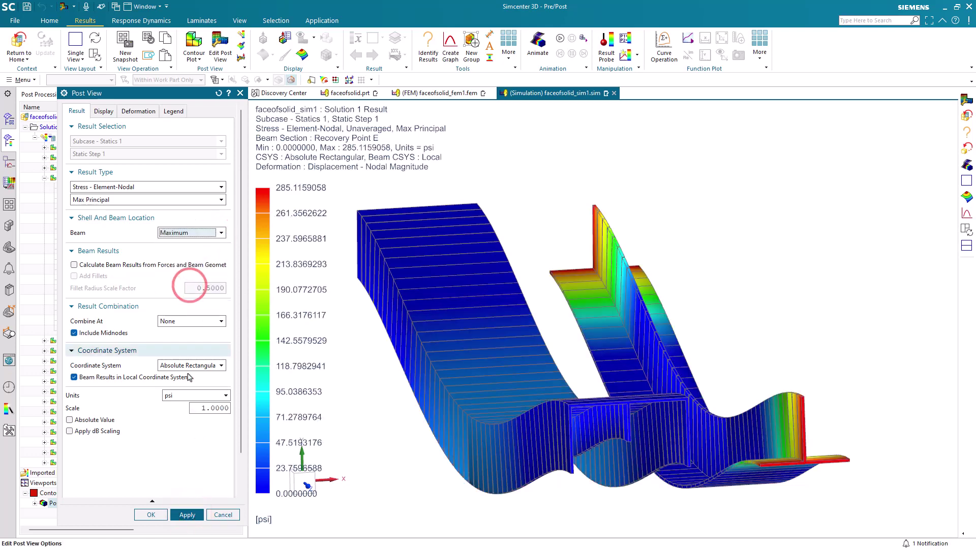
{"action": "left_click", "coordinate": [152, 515]}
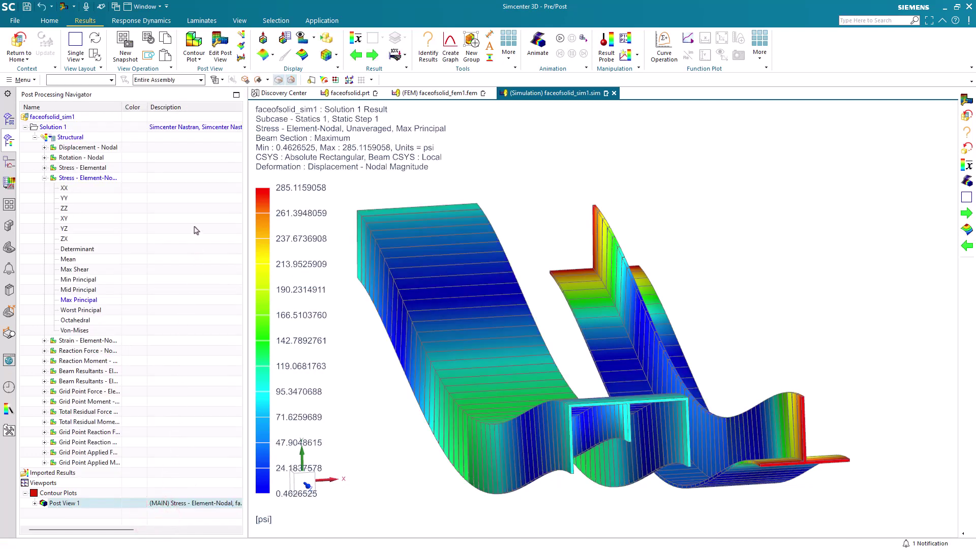
Play the 55-frame animation of the Max Principal stress result, viewing it from the side
{"action": "left_click", "coordinate": [537, 43]}
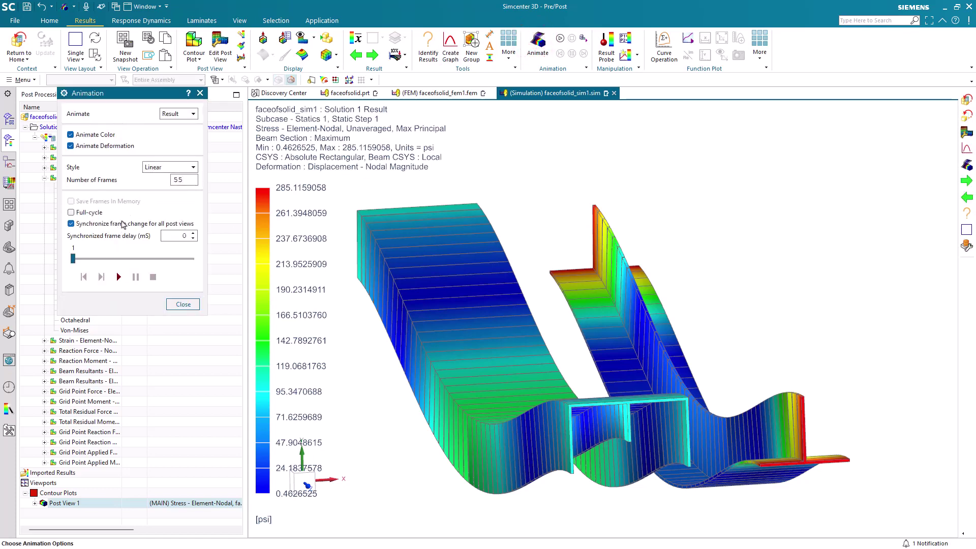
{"action": "left_click", "coordinate": [119, 276]}
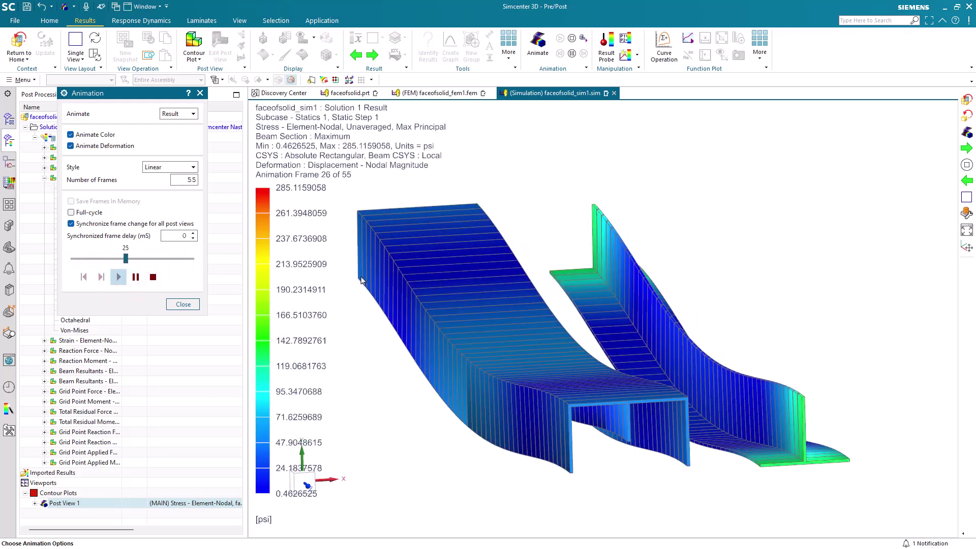
{"action": "mouse_move", "coordinate": [435, 305]}
{"action": "middle_mouse_down"}
{"action": "mouse_move", "coordinate": [449, 301]}
{"action": "mouse_move", "coordinate": [417, 300]}
{"action": "middle_mouse_up"}
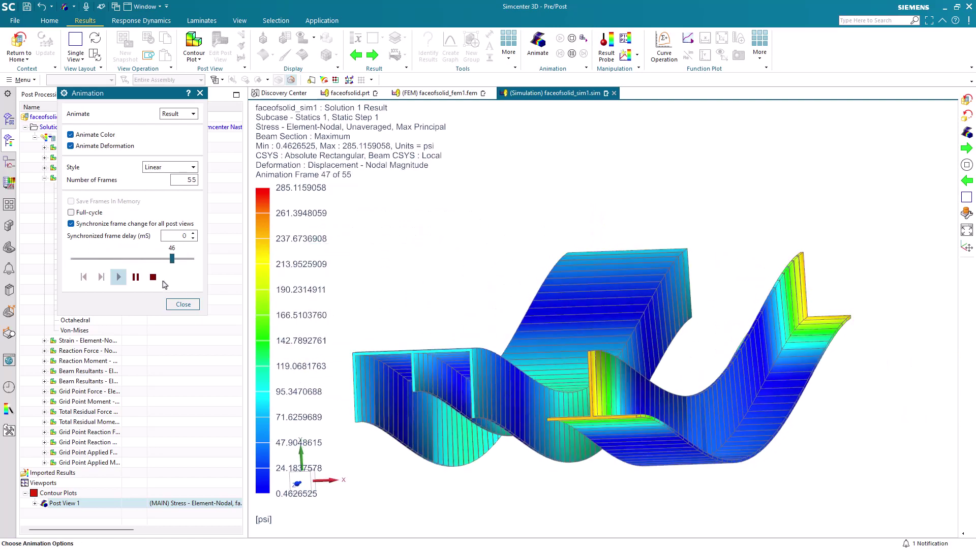